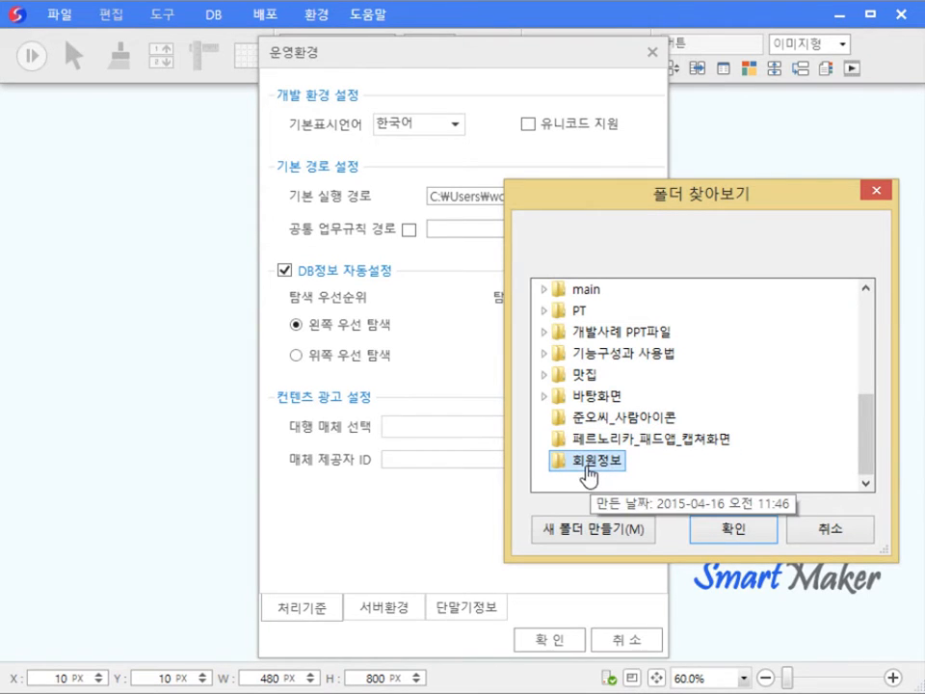
Set the default execution path to the 회원정보 folder and apply the environment settings
left_click(733, 528)
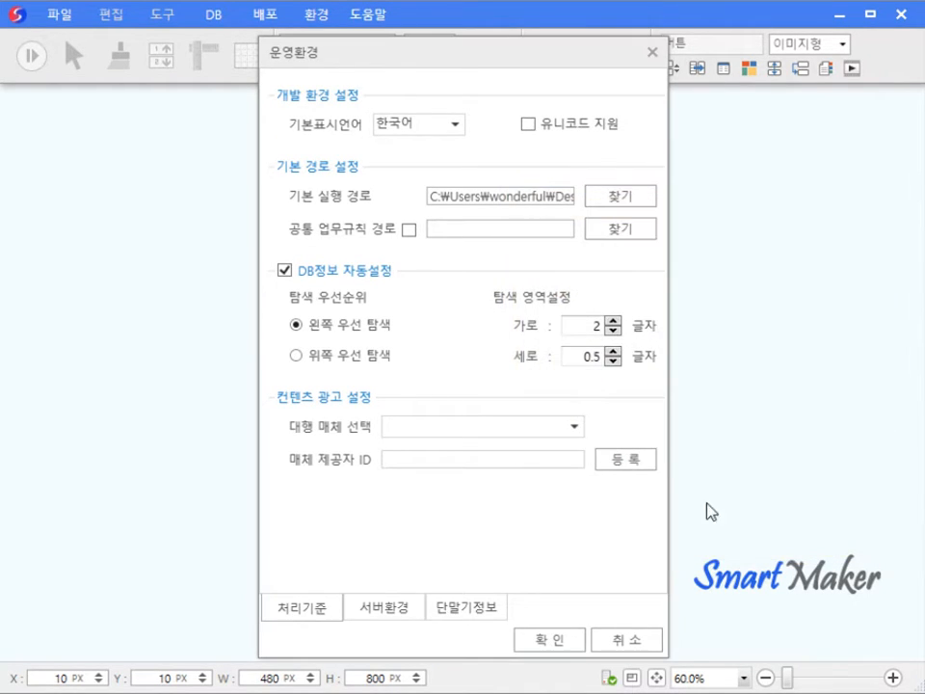
left_click(554, 642)
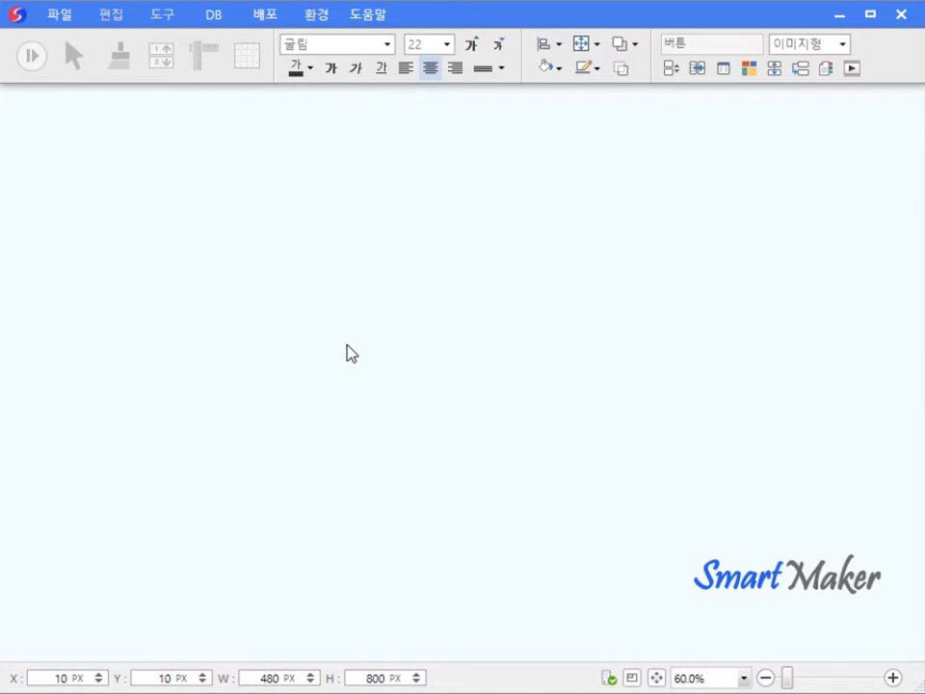
Create a new App Program from the blank form (빈 폼) template
left_click(62, 15)
left_click(86, 44)
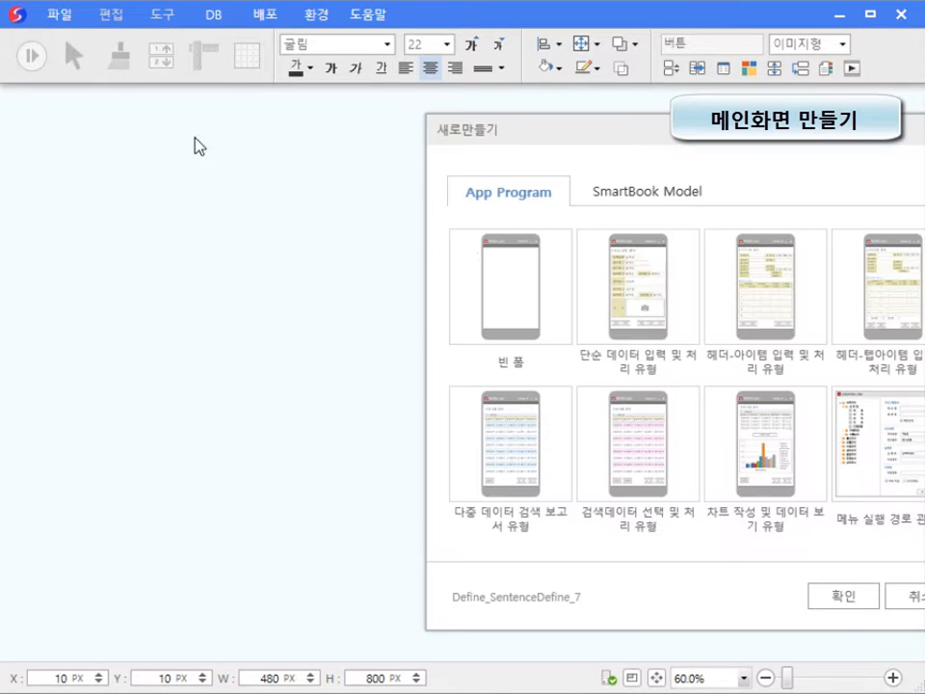
left_click(832, 596)
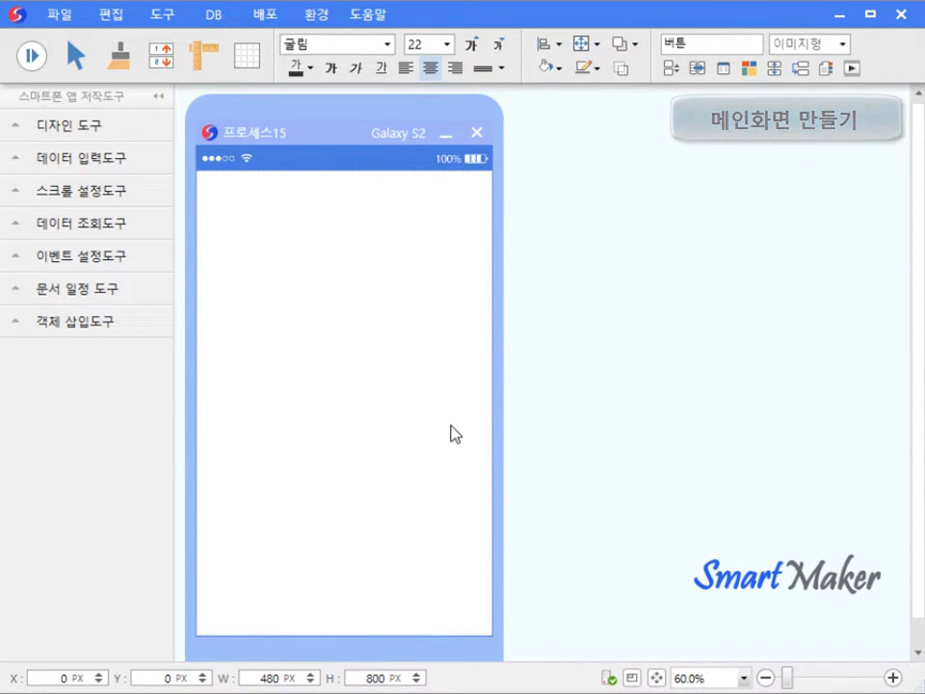
Enable the form's background picture in the program information and choose the 4강_main picture file from the desktop
right_click(421, 296)
left_click(438, 318)
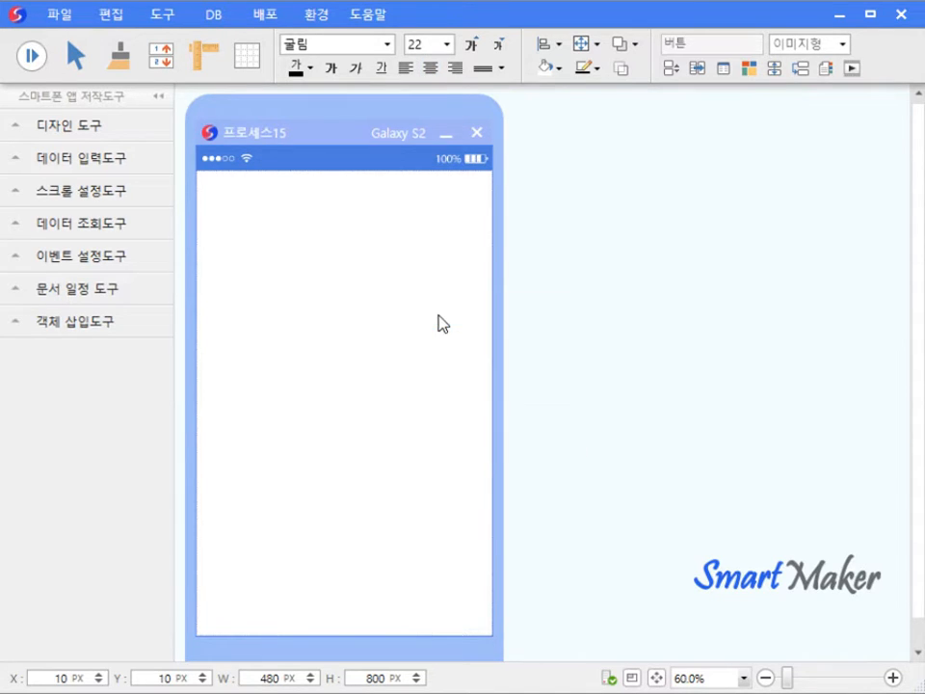
left_click(515, 358)
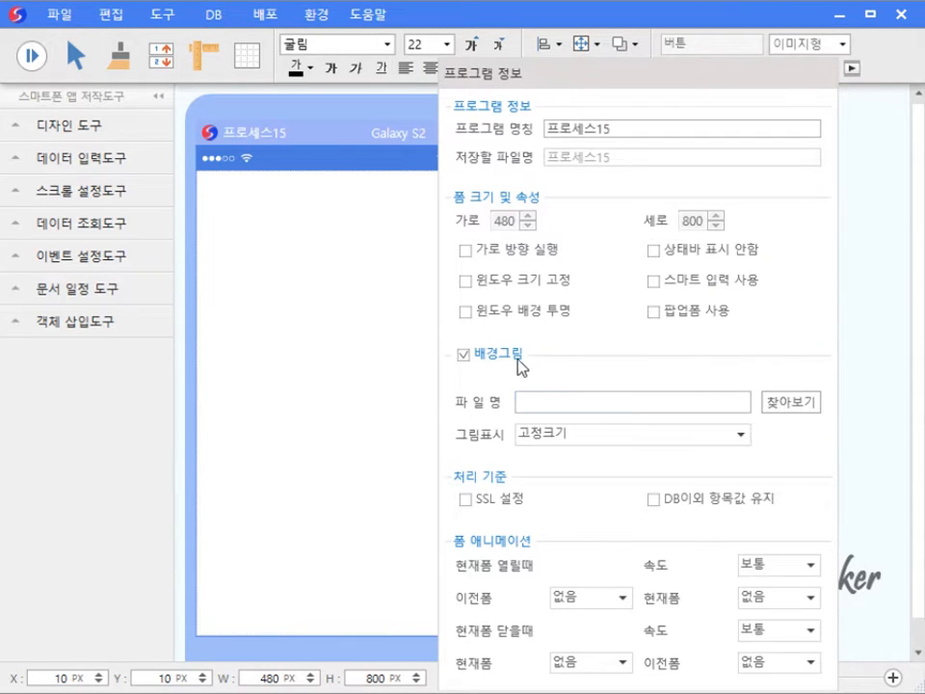
left_click(798, 411)
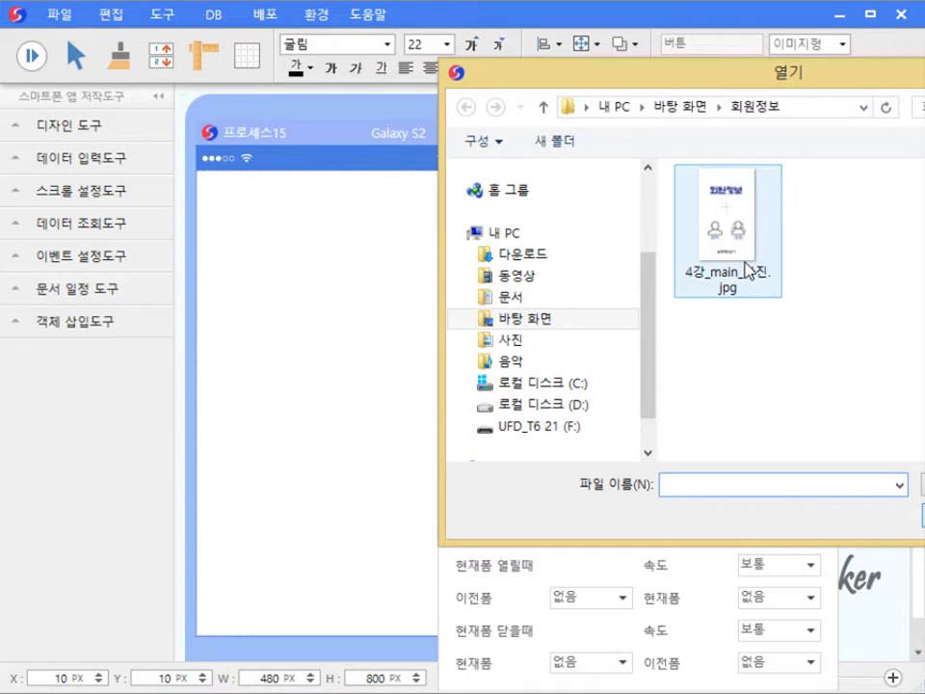
left_click(633, 318)
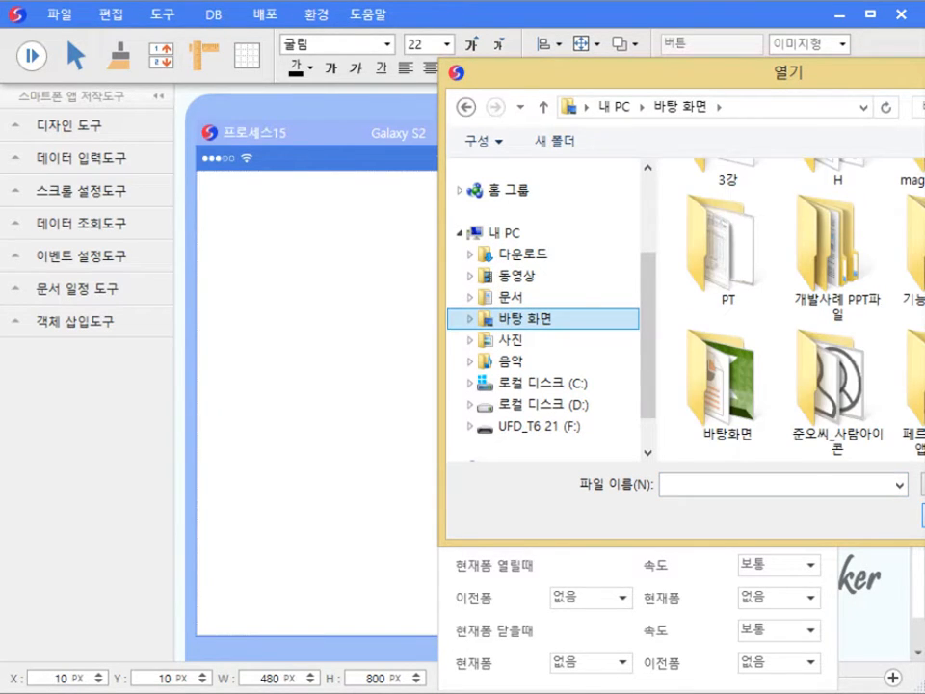
scroll(781, 308, "down", 3)
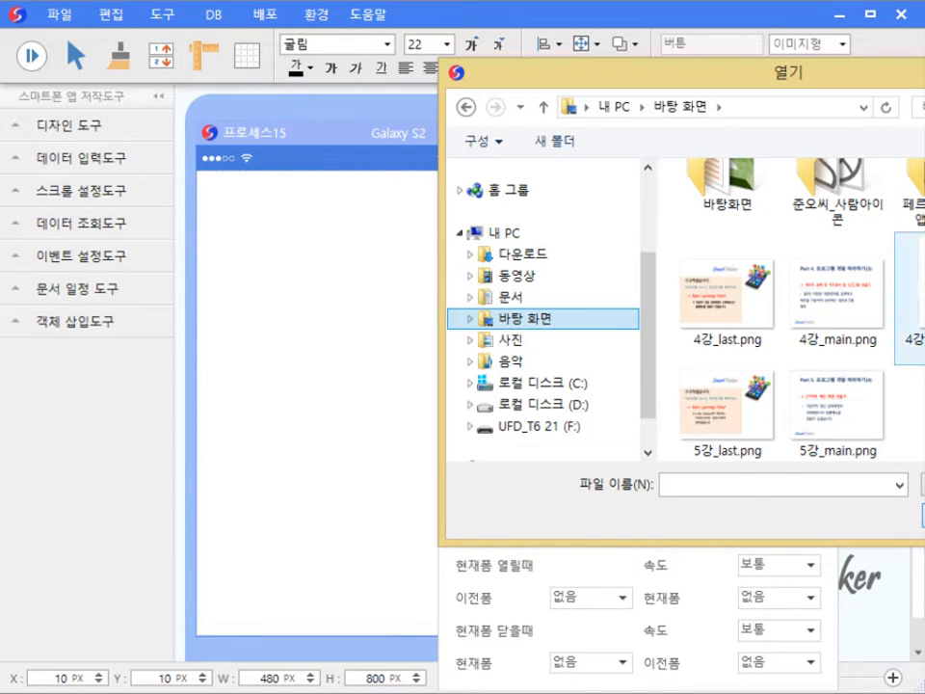
left_click(911, 299)
left_click(922, 516)
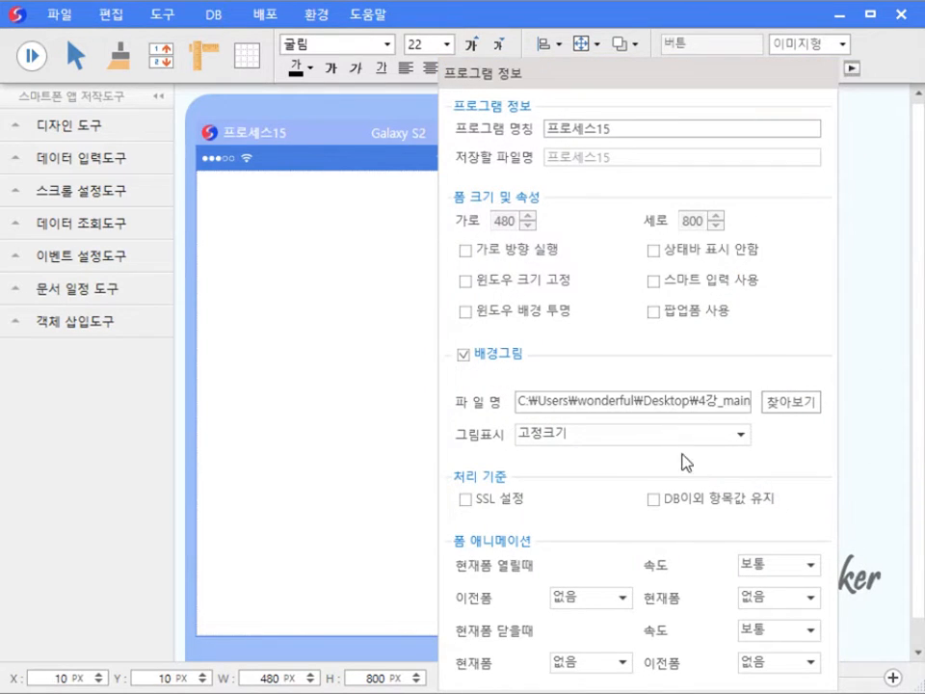
Change the background picture's display mode so the image fits the form, and close the program information
left_click(739, 434)
left_click(723, 486)
left_click(386, 465)
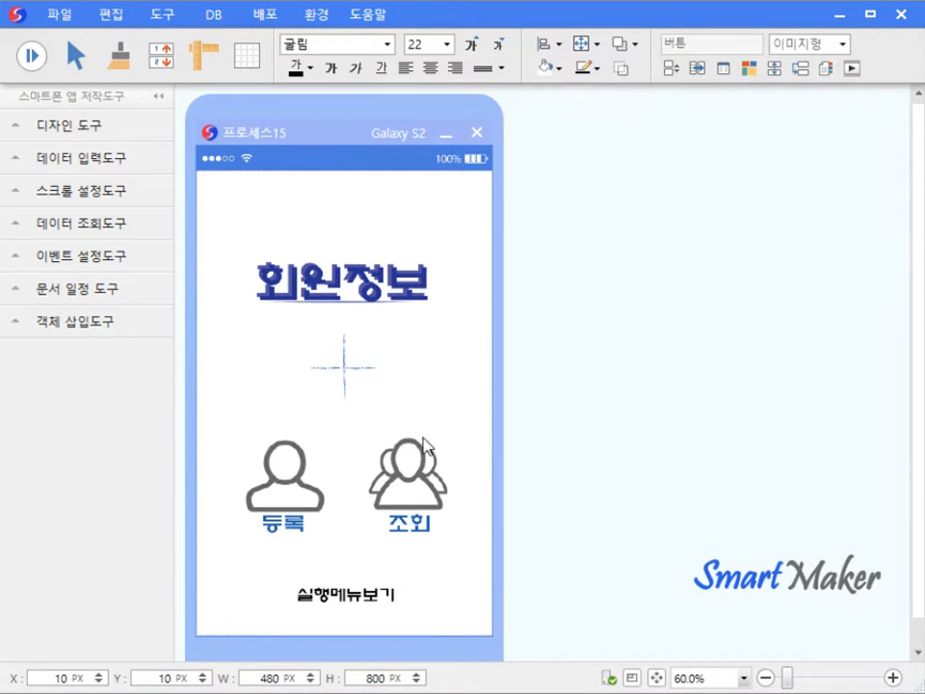
Draw a function button of about 165 × 170 px over the 등록 icon and set its function to 상세폼보기
left_click(130, 262)
left_click_drag(125, 292, 333, 535)
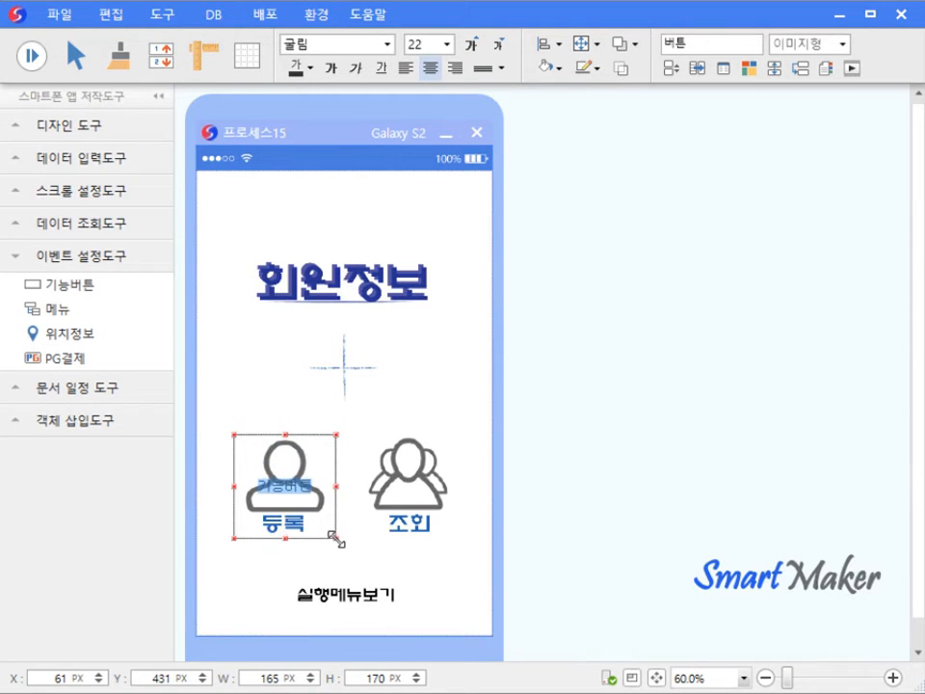
double_click(313, 474)
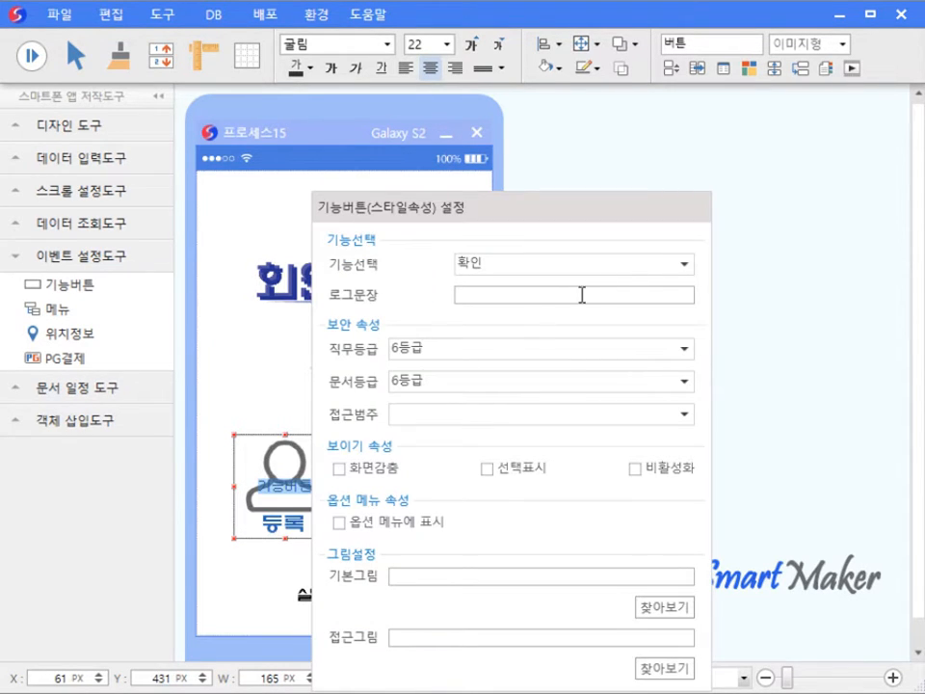
left_click(684, 263)
left_click(605, 475)
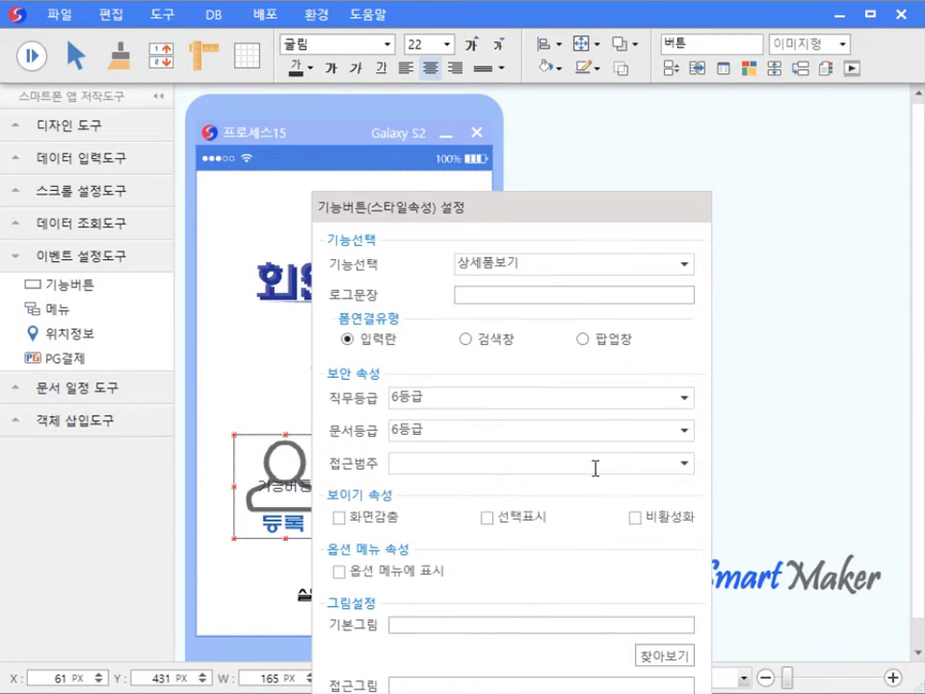
left_click(286, 394)
Link the 등록 button to the form model 회원정보관리.QPM
right_click(299, 452)
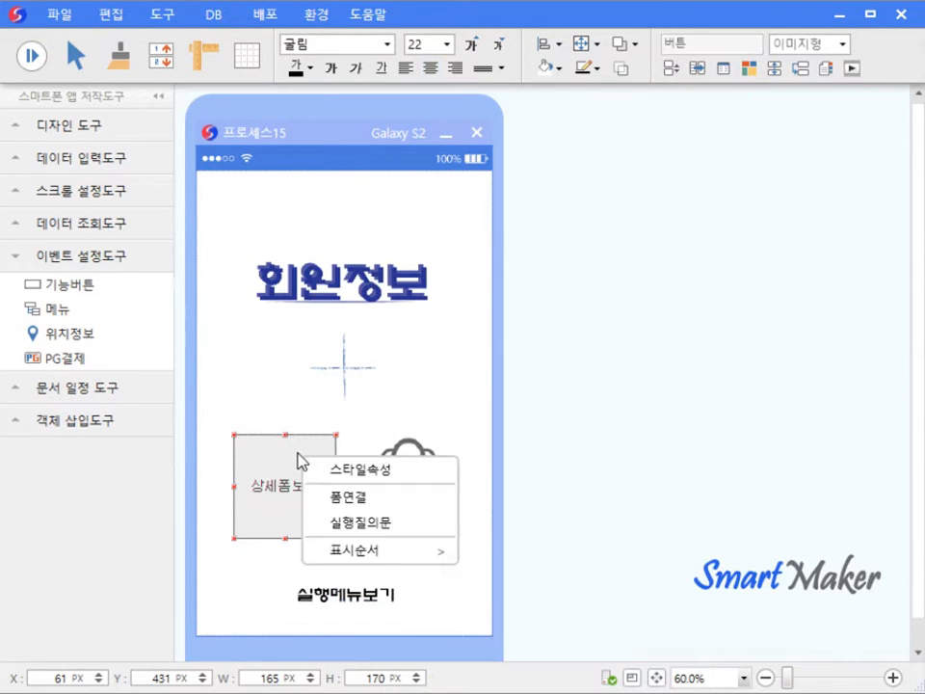
left_click(344, 495)
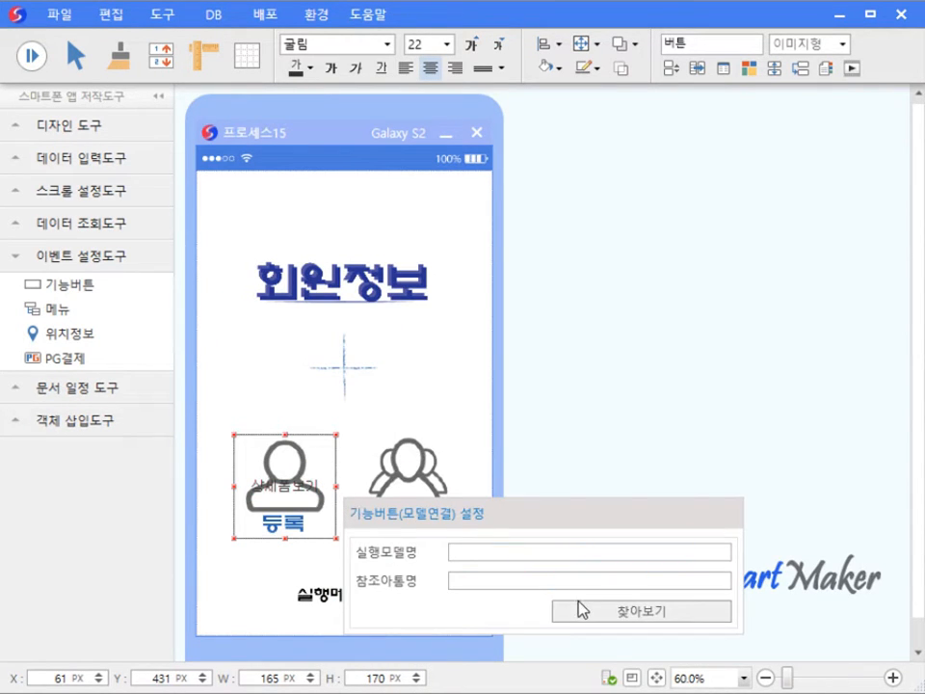
left_click(582, 606)
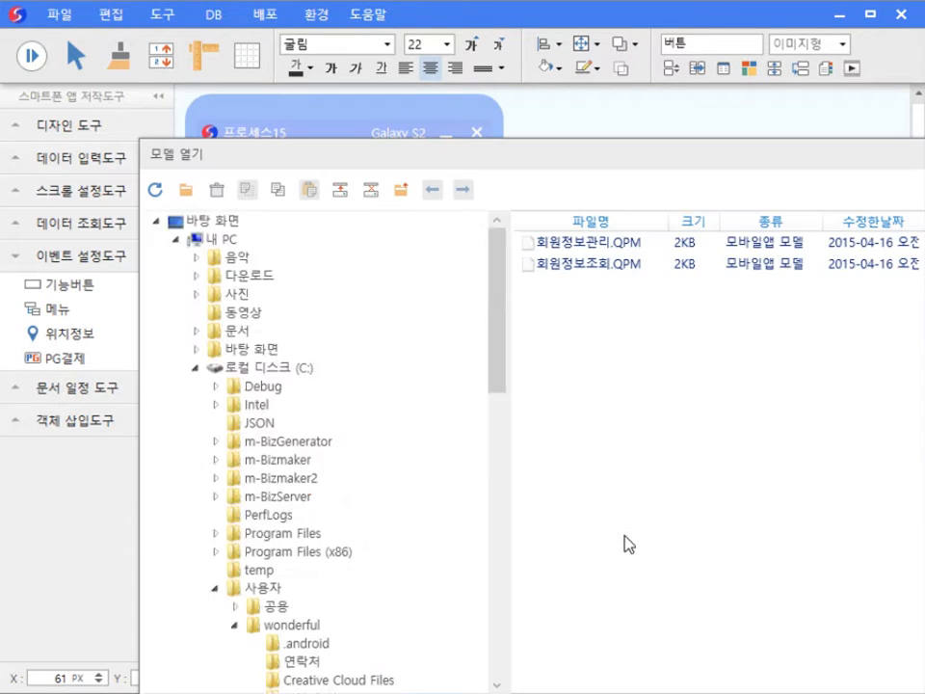
double_click(625, 244)
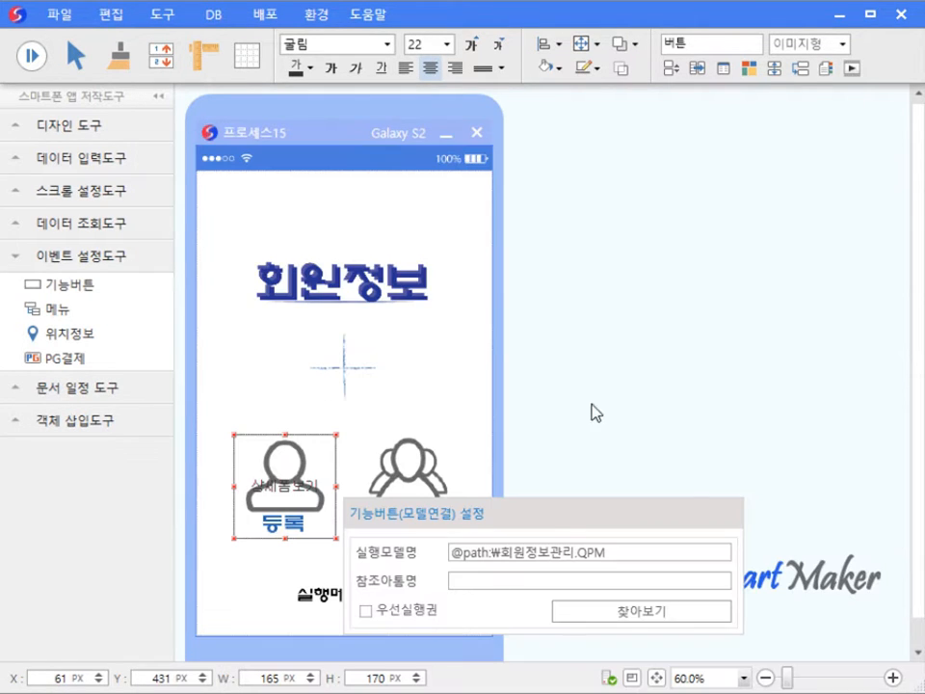
left_click(307, 572)
Clear the 등록 button's caption and make its outline and fill transparent
left_click(305, 525)
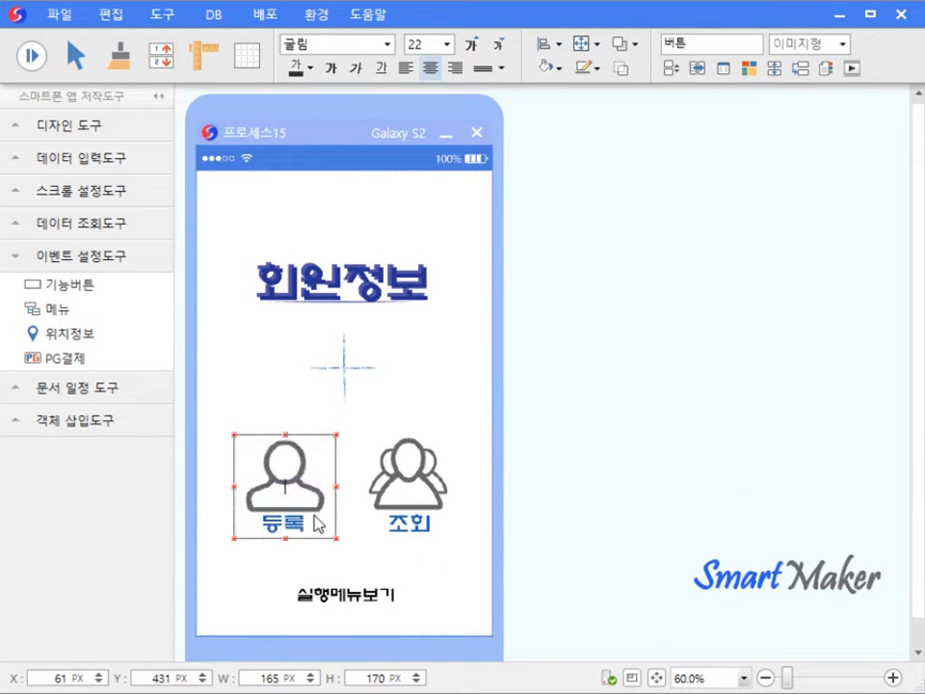
left_click(595, 77)
left_click(603, 404)
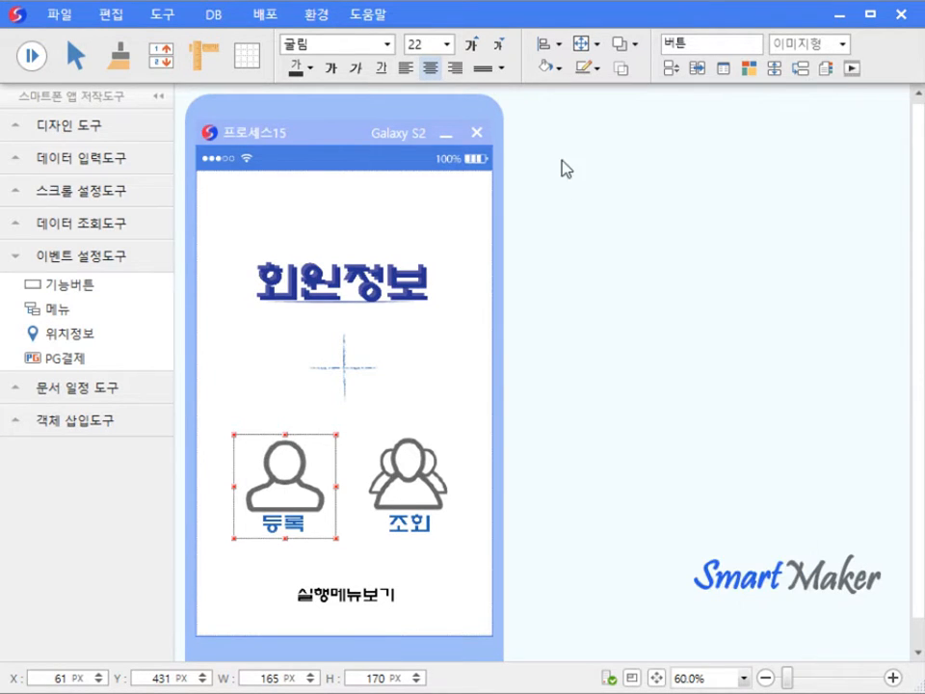
left_click(559, 70)
left_click(564, 404)
left_click(327, 556)
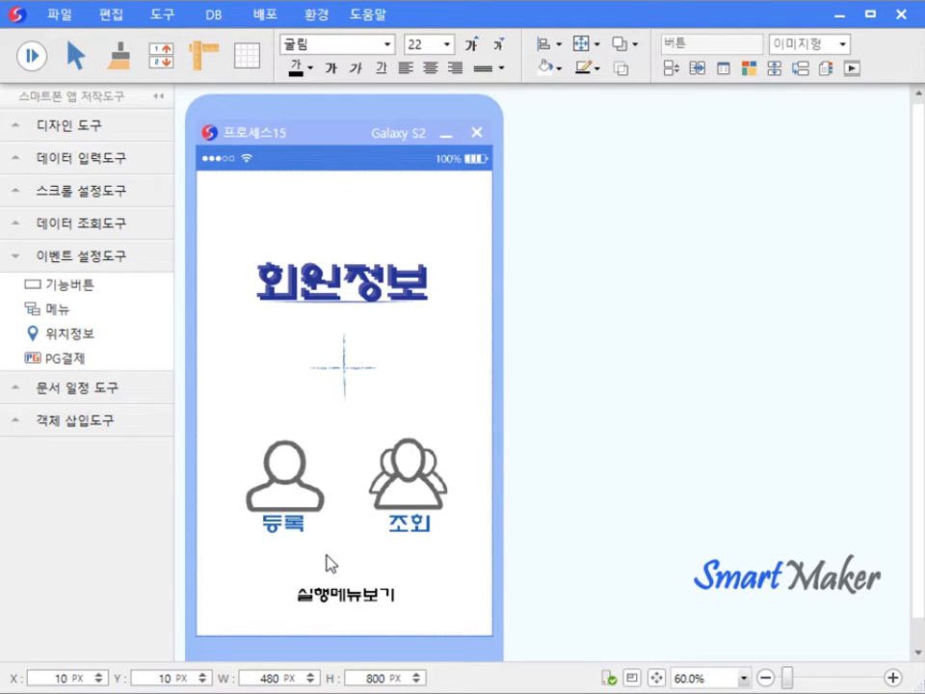
Duplicate the 등록 button and place the copy over the 조회 icon, at about X 266 px
left_click(321, 535)
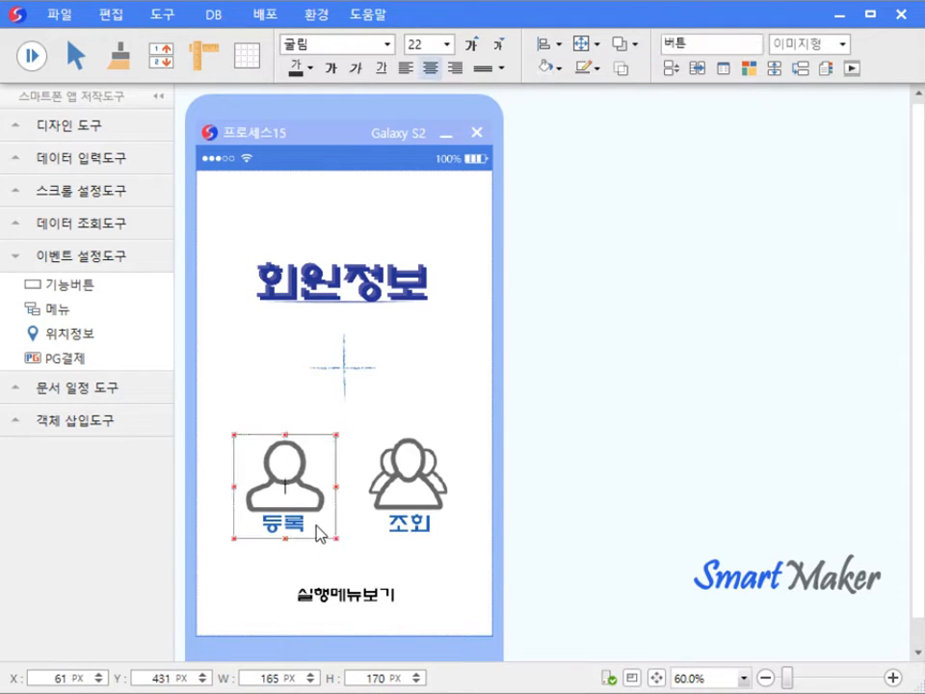
key("ctrl+Right")
key("Right")
key("Right")
key("Right")
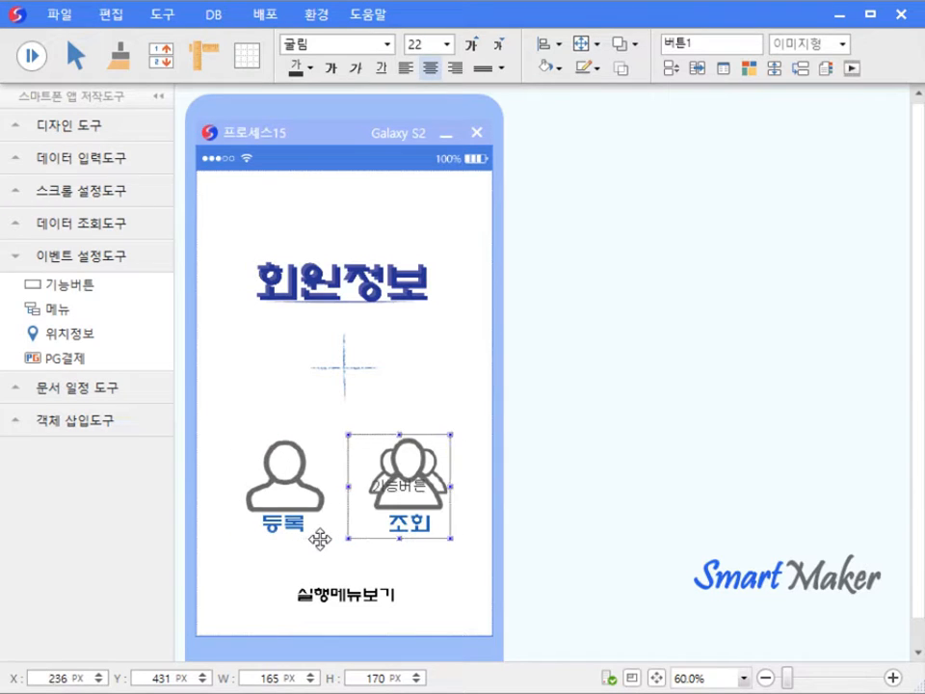
left_click(337, 543)
Set the function of the button over the 조회 icon to 상세폼보기
right_click(456, 472)
left_click(458, 476)
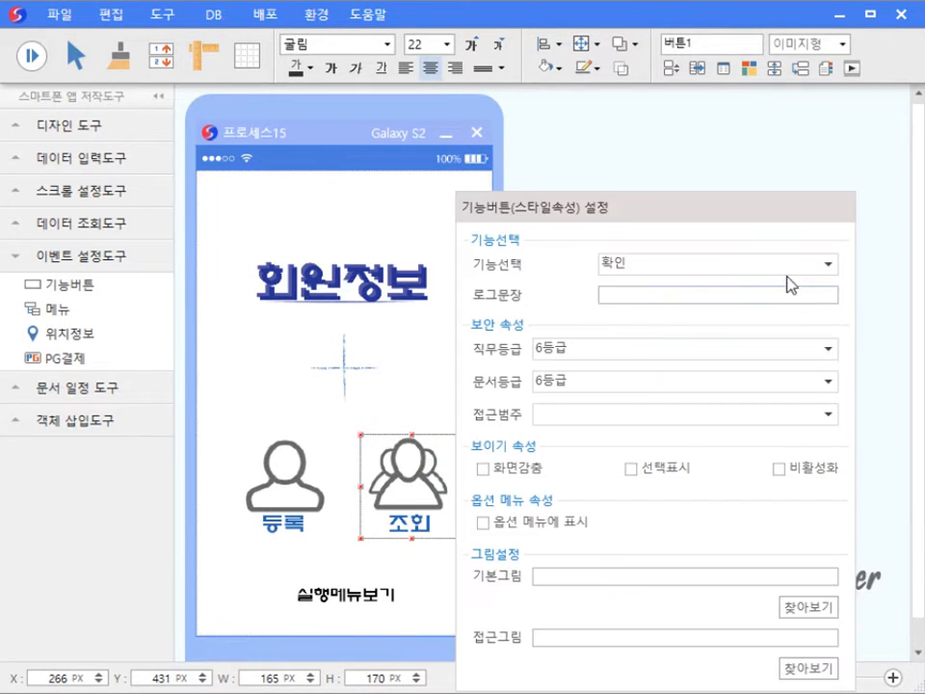
left_click(827, 266)
left_click(725, 476)
left_click(431, 578)
Link the 조회 button to the form model 회원정보조회.QPM
left_click(414, 497)
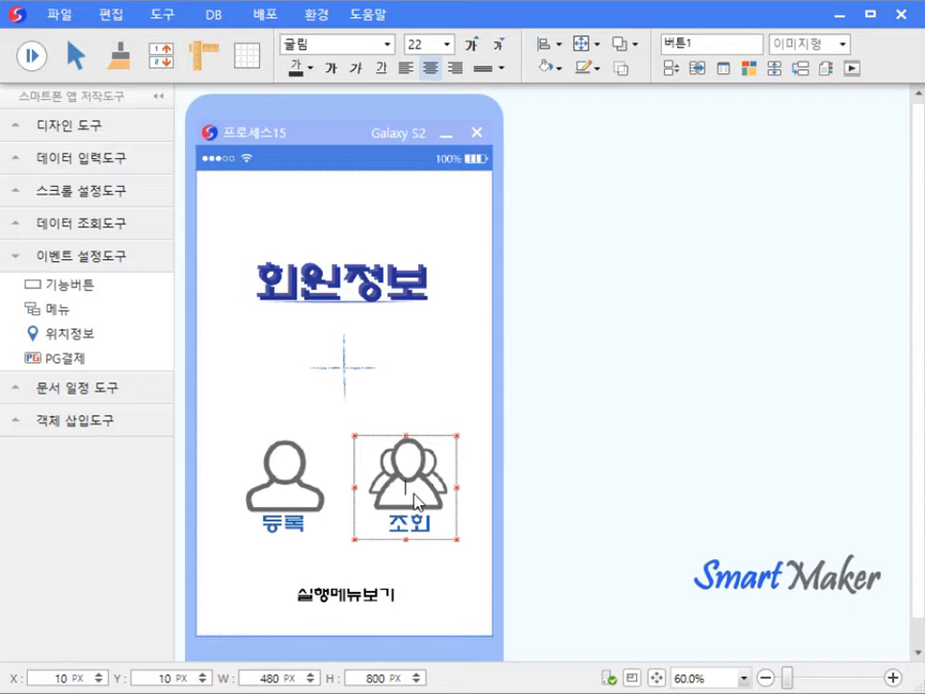
right_click(416, 497)
left_click(472, 540)
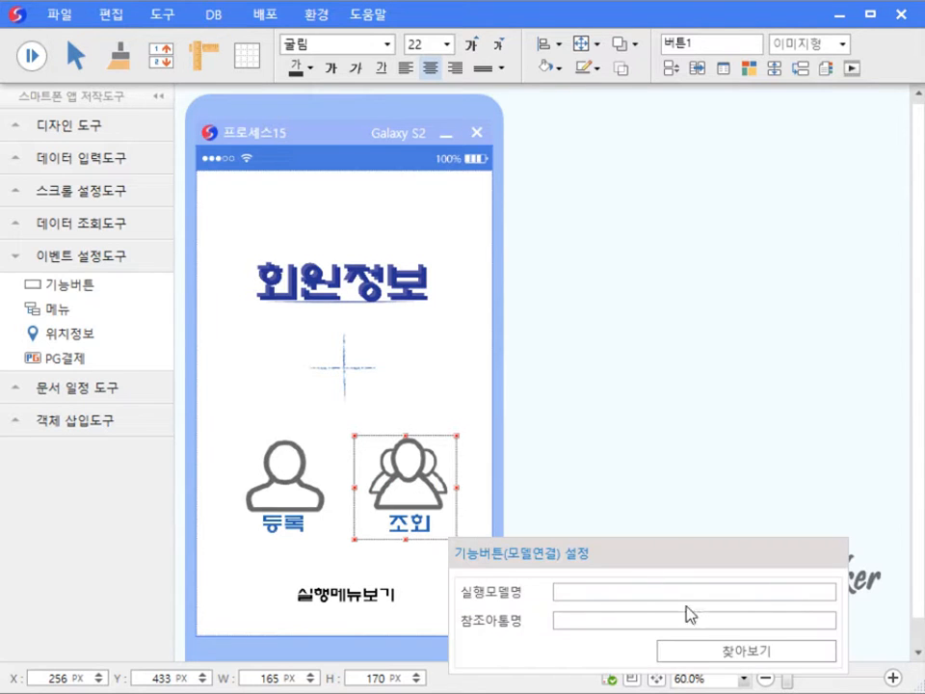
left_click(712, 652)
double_click(512, 159)
left_click(414, 566)
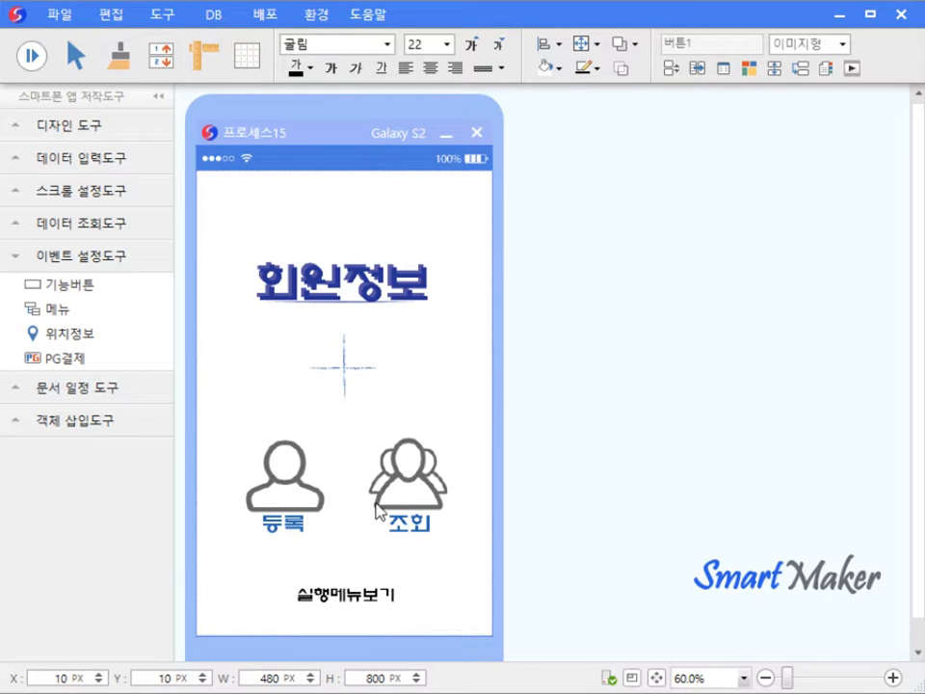
Run the app, test the 등록 and 조회 buttons by opening their linked forms, and close both forms
left_click(40, 59)
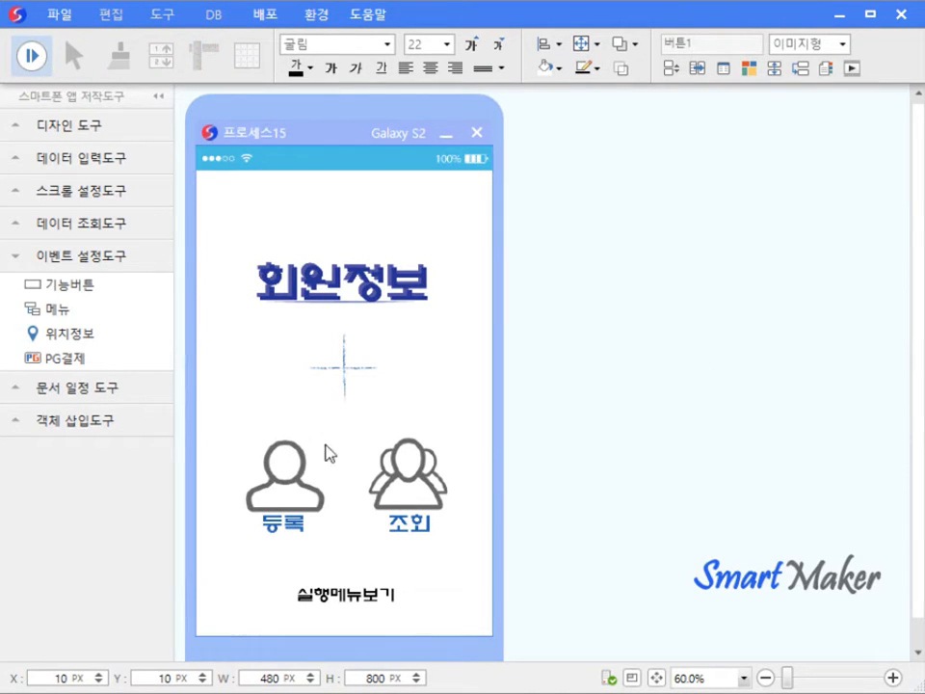
left_click(288, 492)
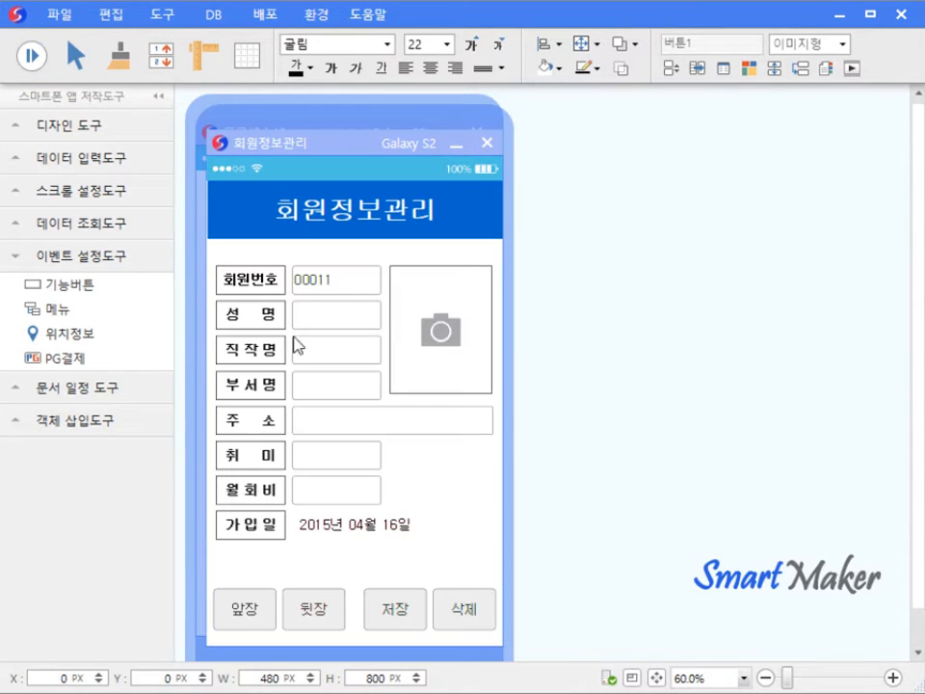
left_click_drag(320, 137, 647, 140)
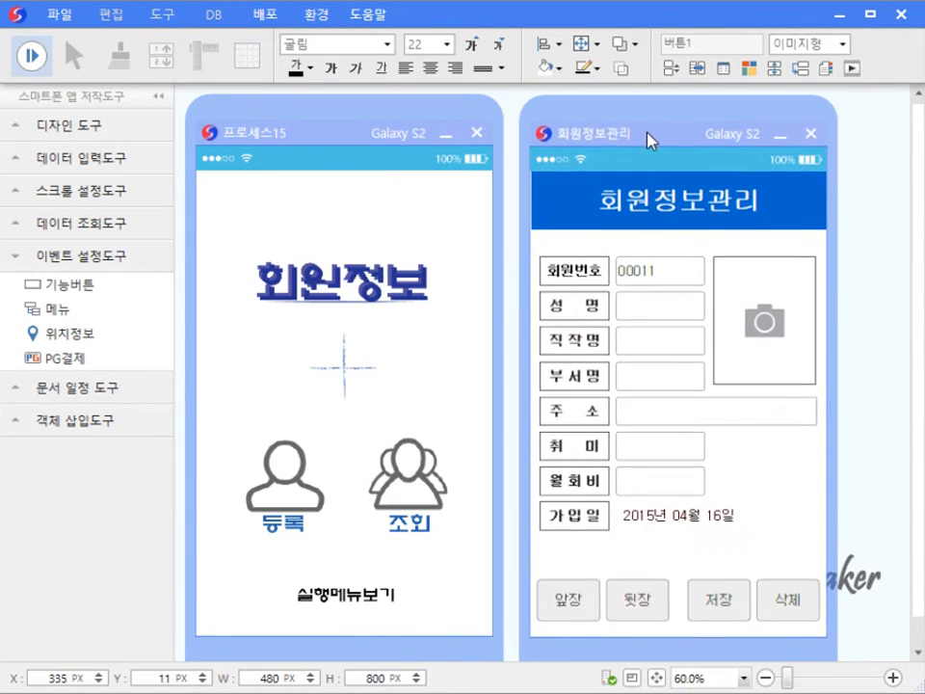
left_click(429, 492)
left_click_drag(382, 151, 754, 140)
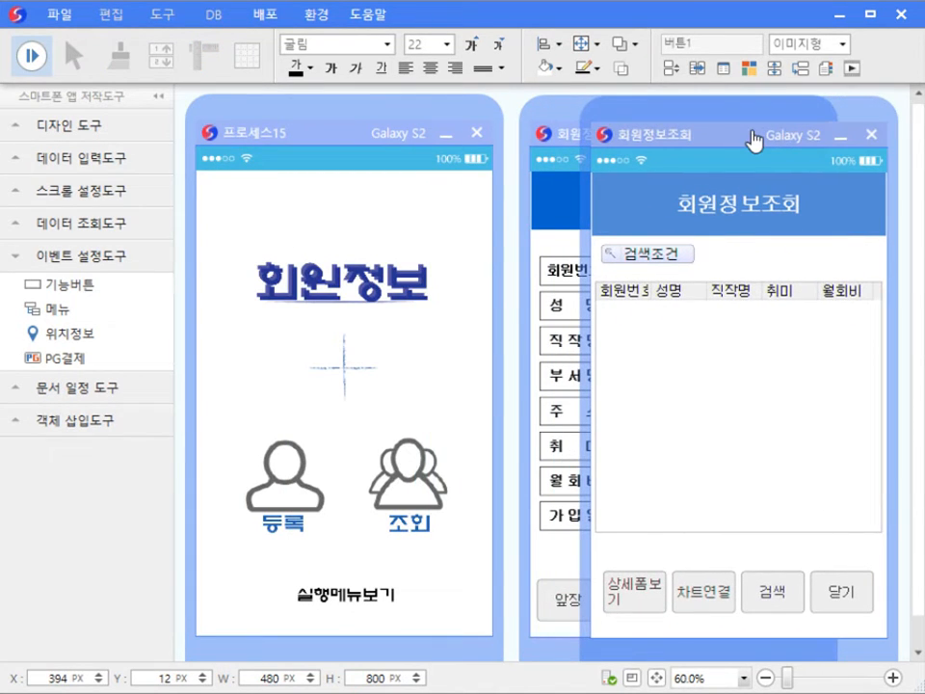
left_click(870, 137)
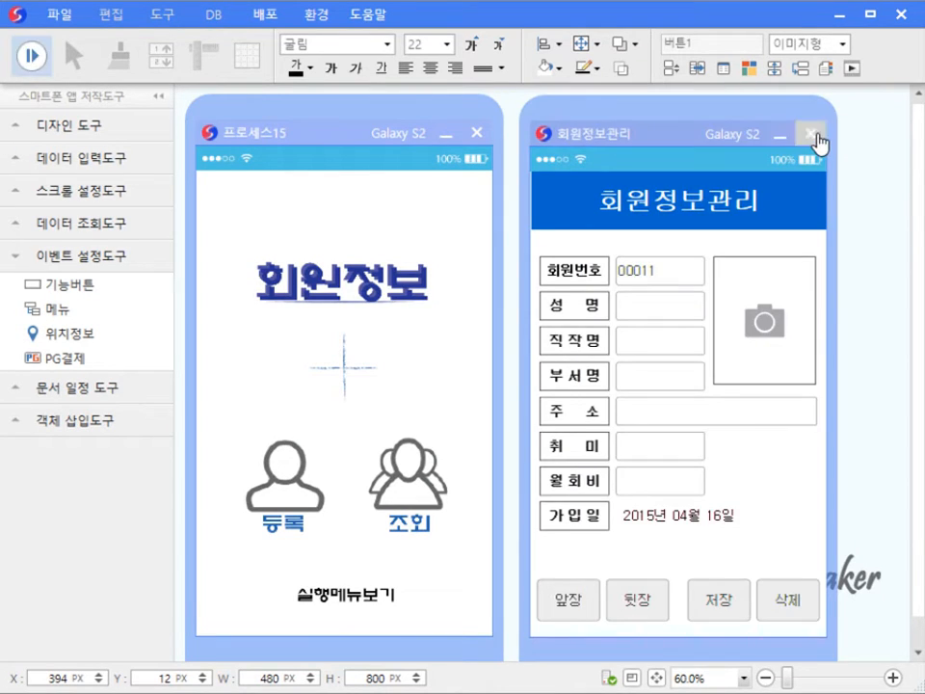
left_click(812, 135)
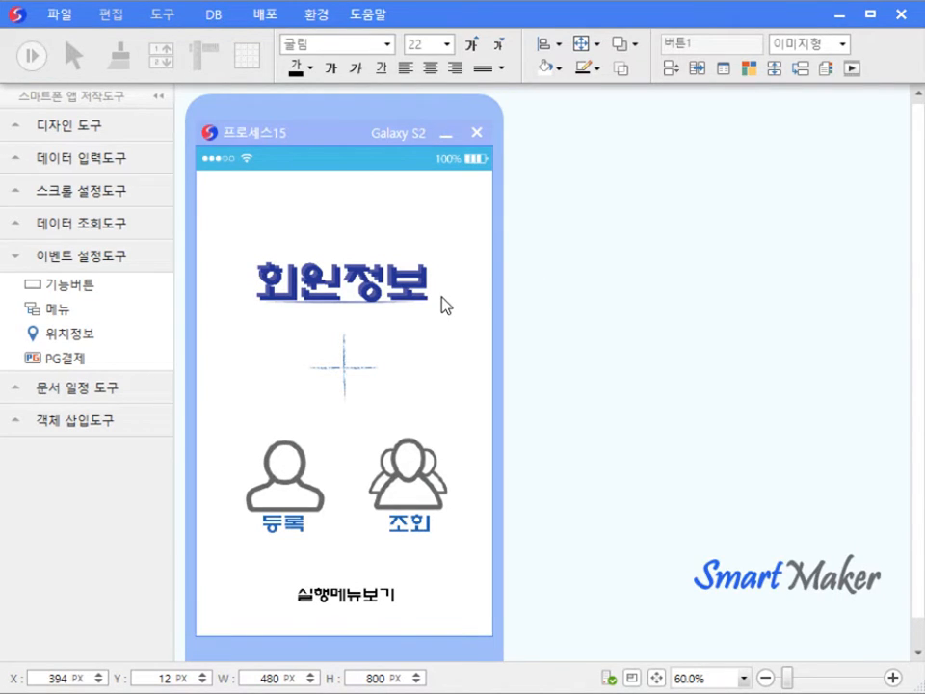
Save the main screen model as 회원정보 in the 회원정보 folder
left_click(66, 26)
left_click(116, 122)
left_click_drag(231, 629, 72, 606)
type("회원정보")
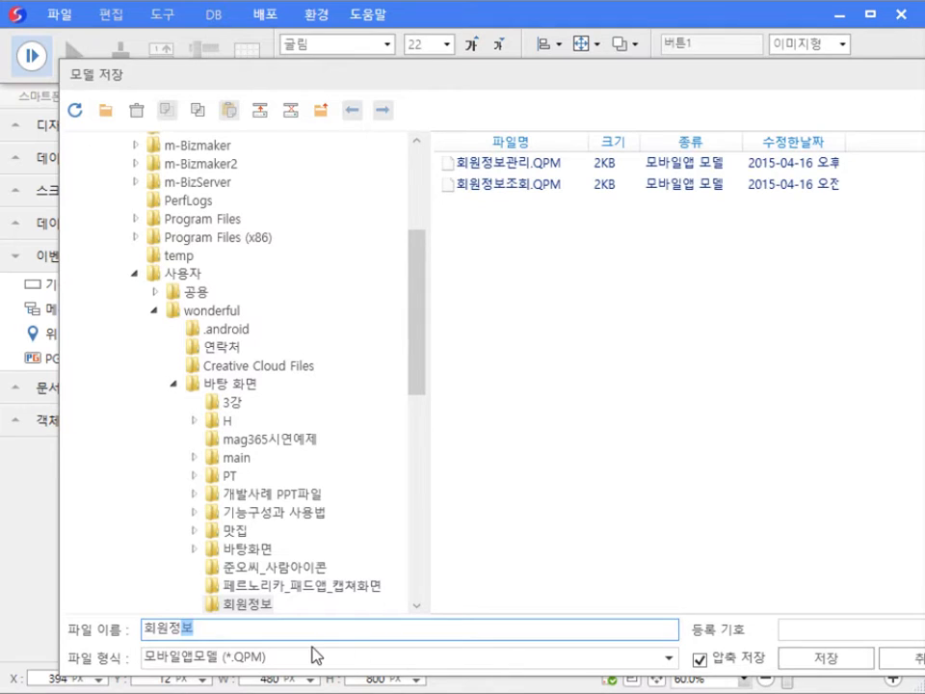
left_click(826, 658)
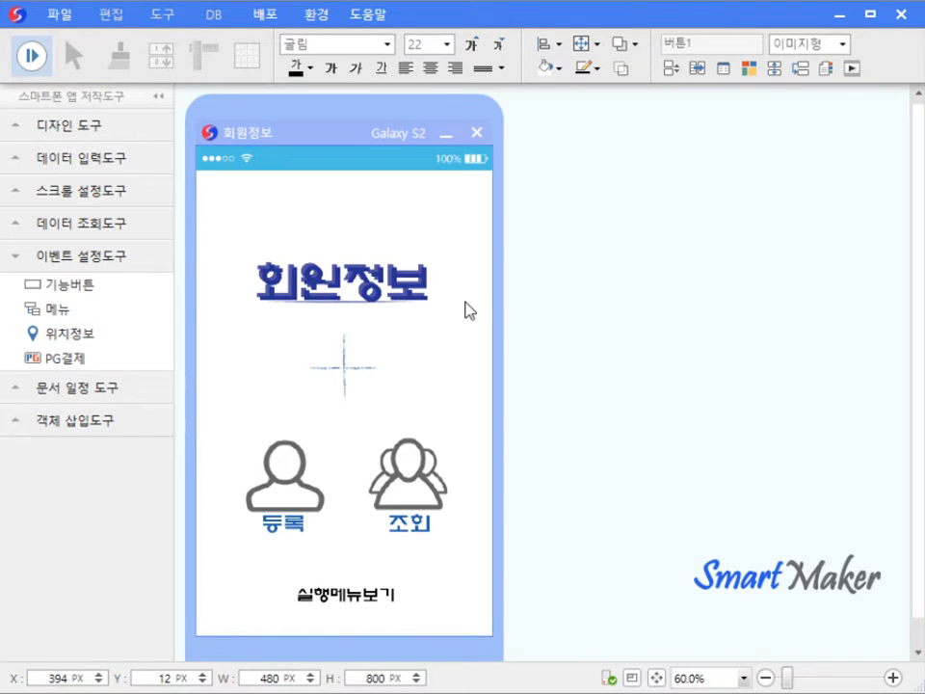
Close the main screen model and create a new 메뉴 실행 경로 관리자 model
left_click(120, 251)
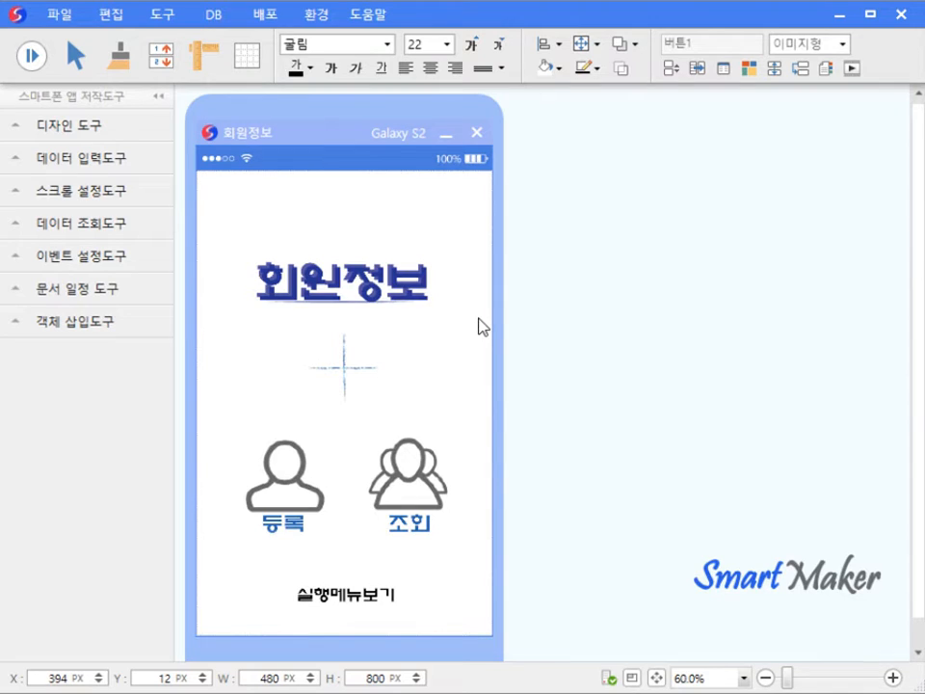
left_click(476, 134)
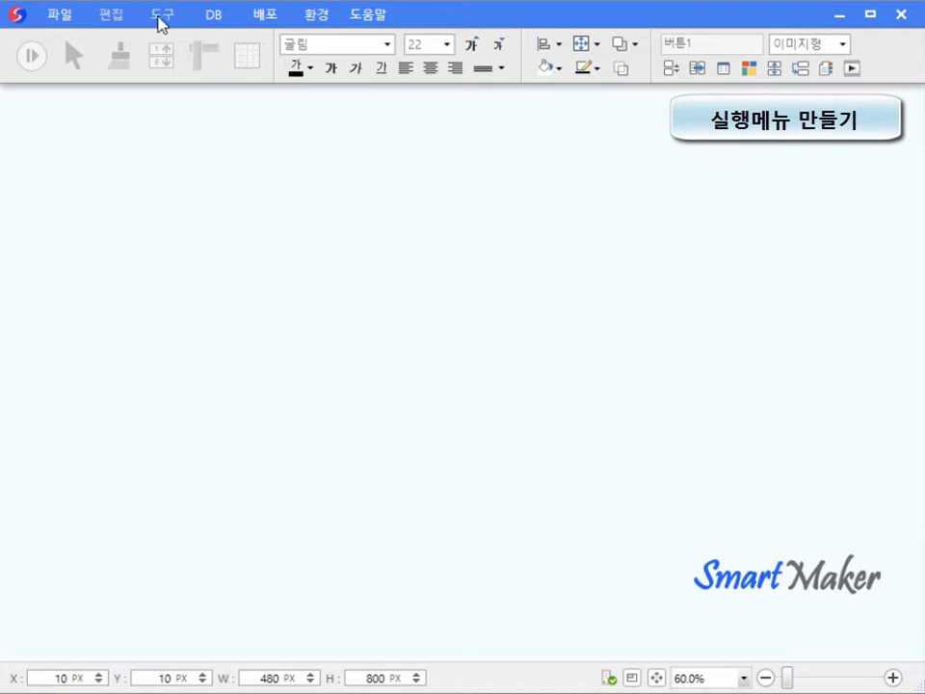
left_click(65, 13)
left_click(96, 44)
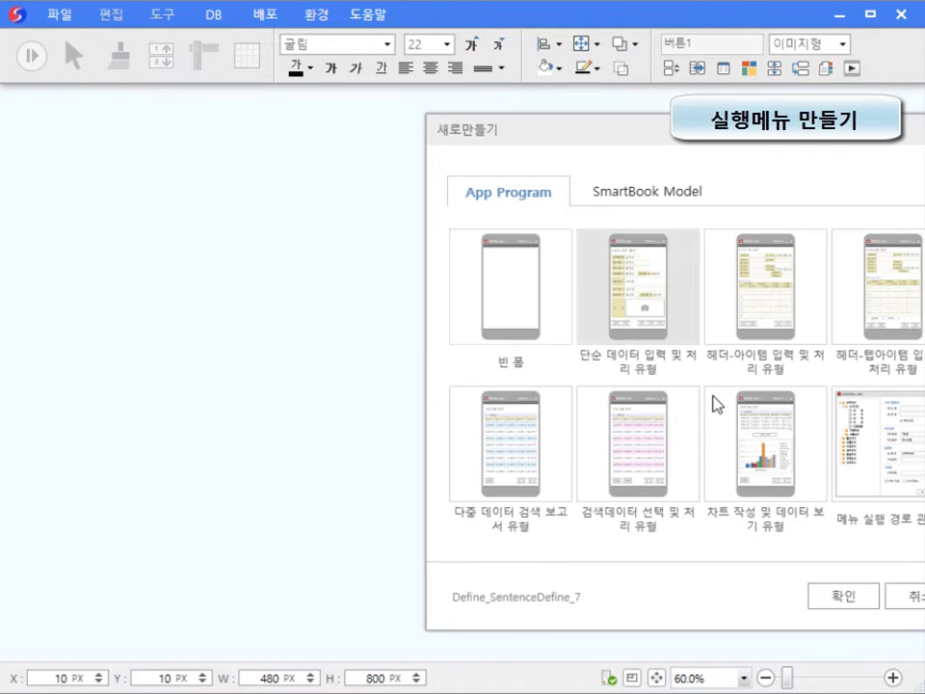
left_click_drag(762, 133, 569, 133)
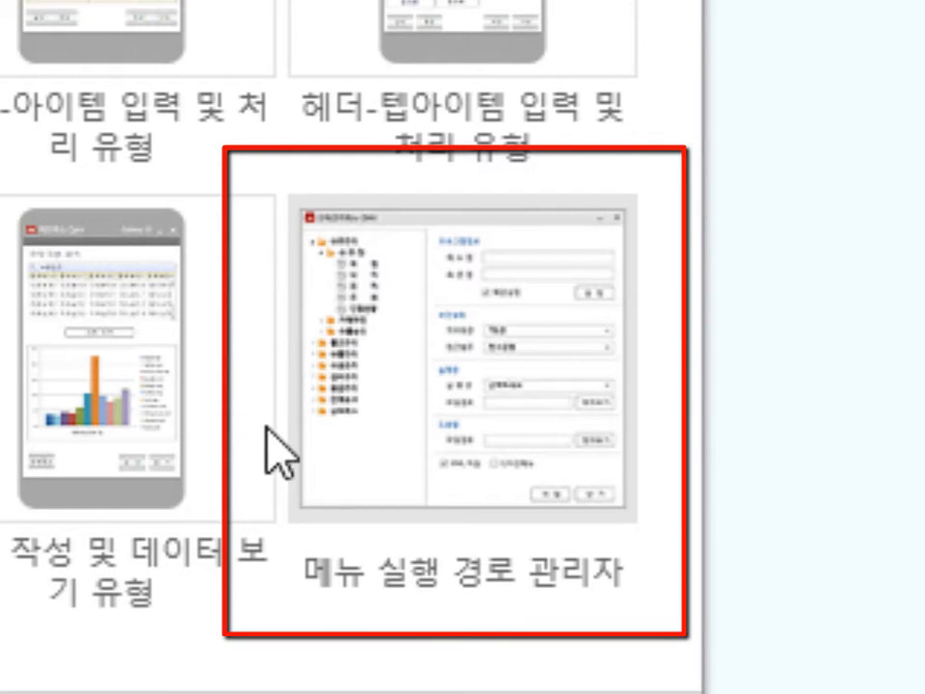
left_click(467, 580)
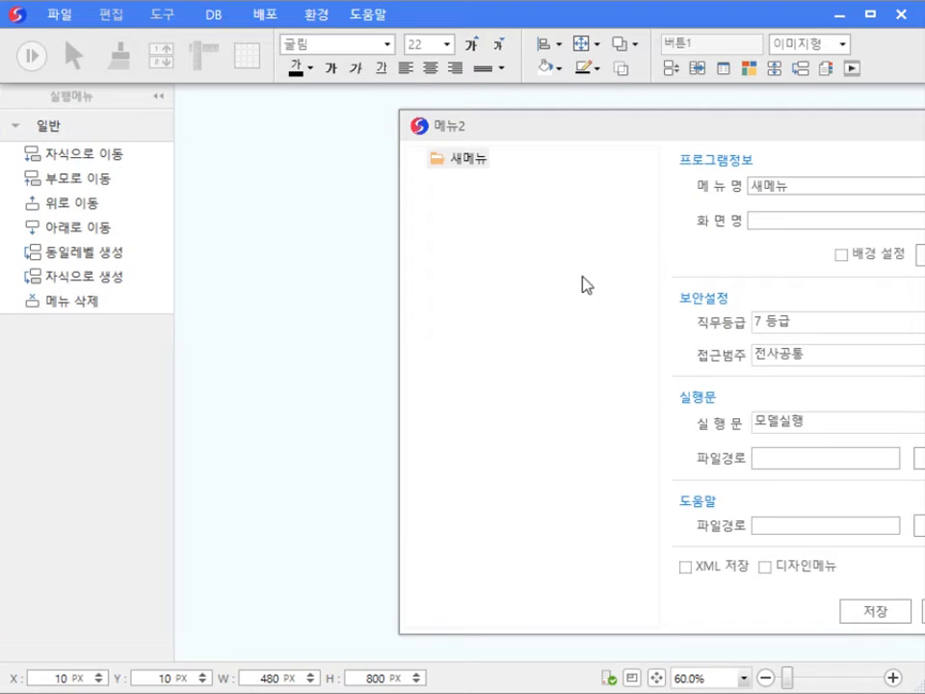
left_click_drag(578, 145, 377, 141)
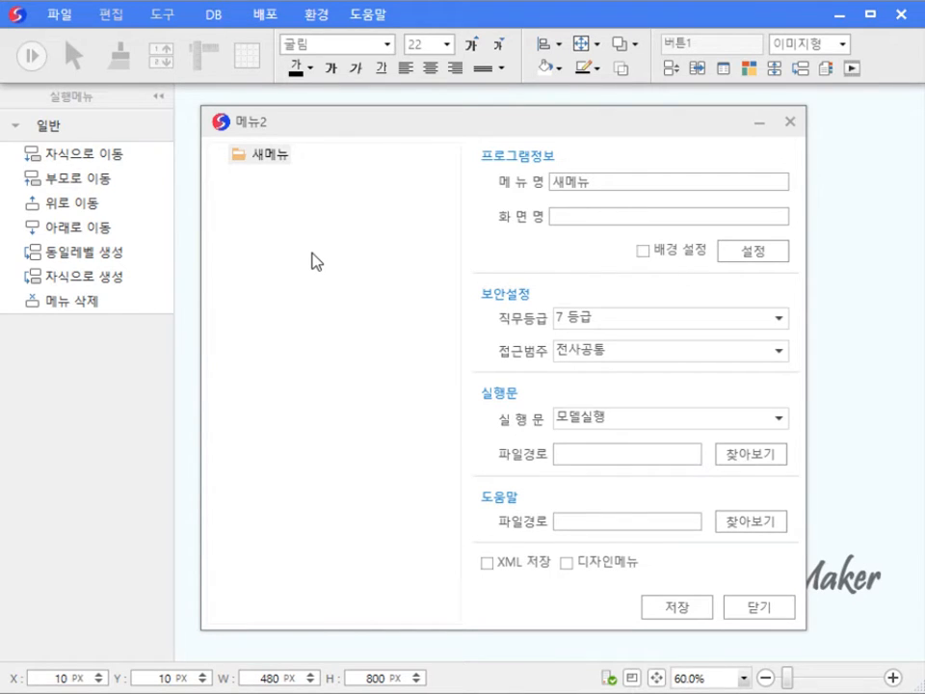
Add a second top-level menu with two child menus, and delete the original first menu
left_click(274, 166)
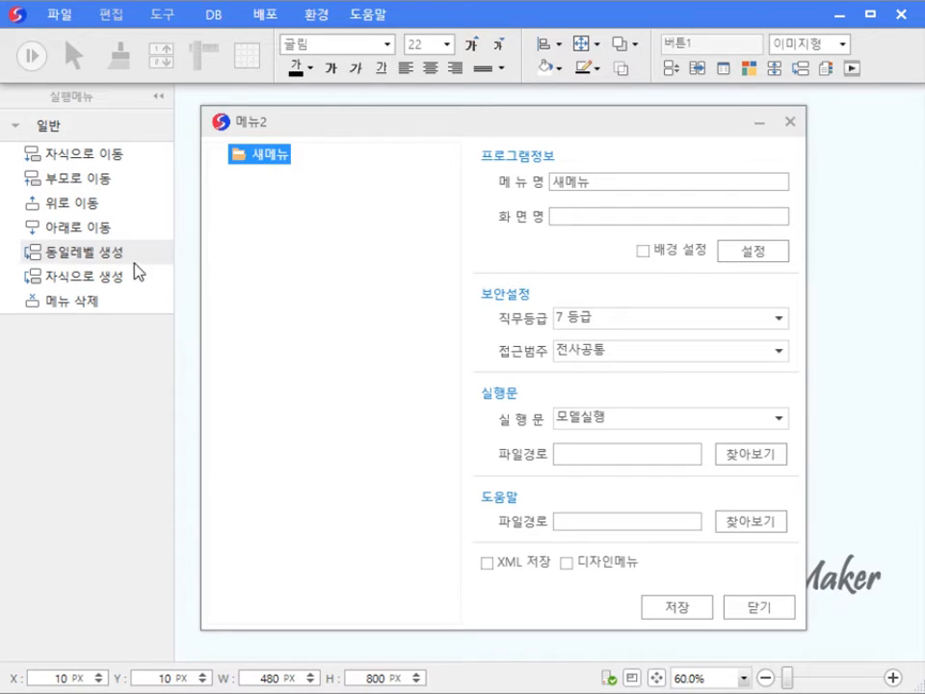
left_click(80, 253)
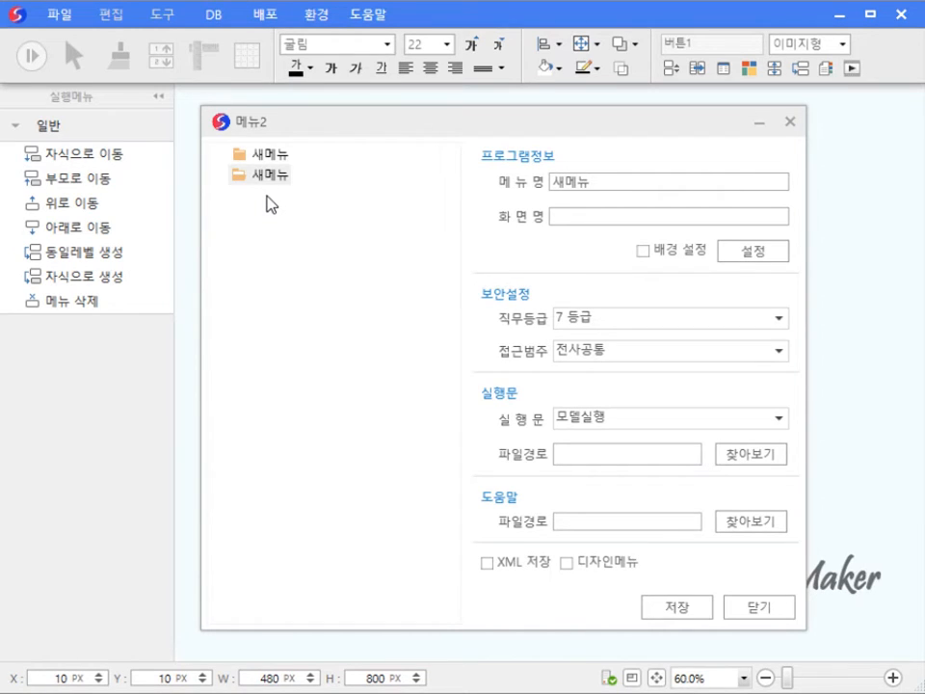
left_click(267, 179)
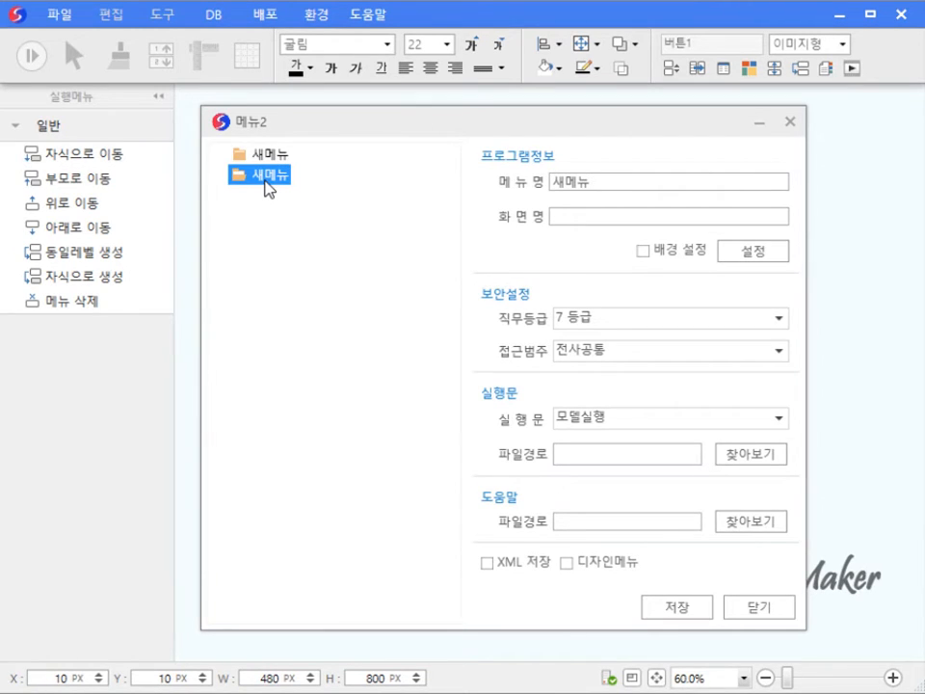
left_click(112, 278)
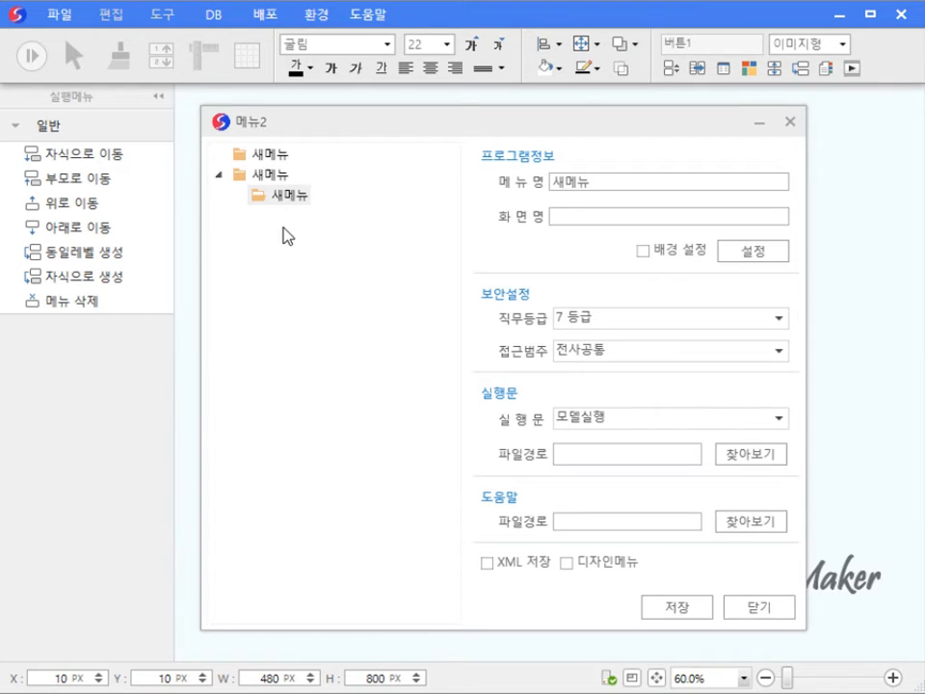
left_click(282, 199)
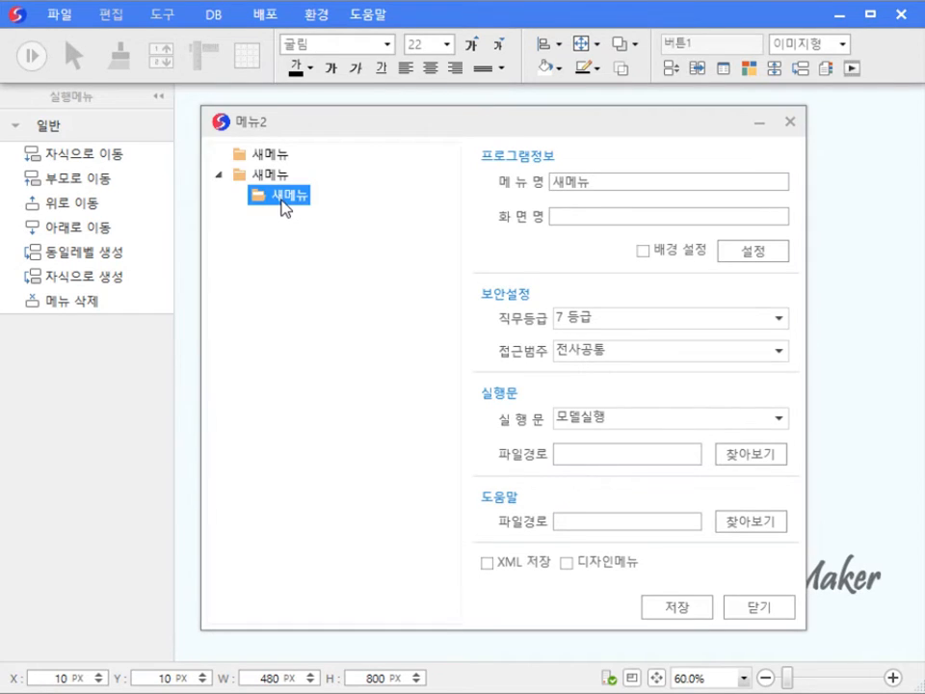
left_click(107, 253)
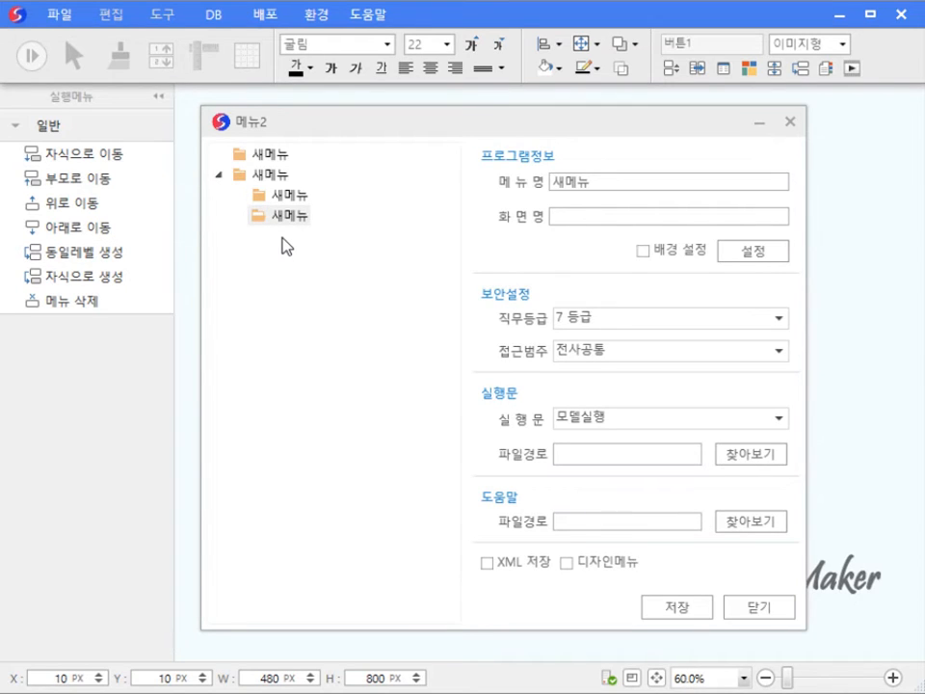
left_click(268, 154)
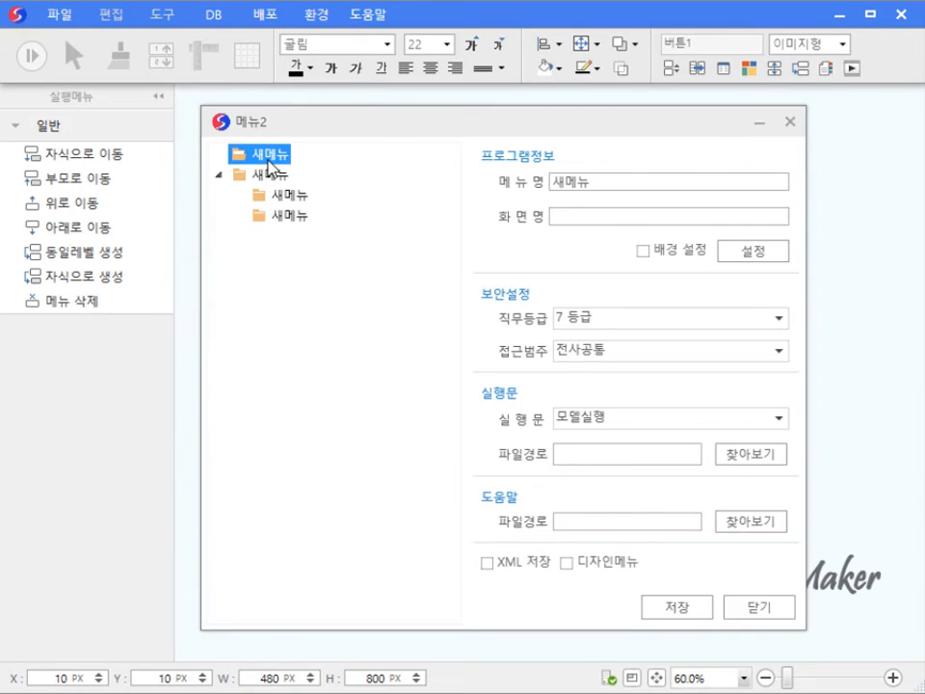
left_click(122, 301)
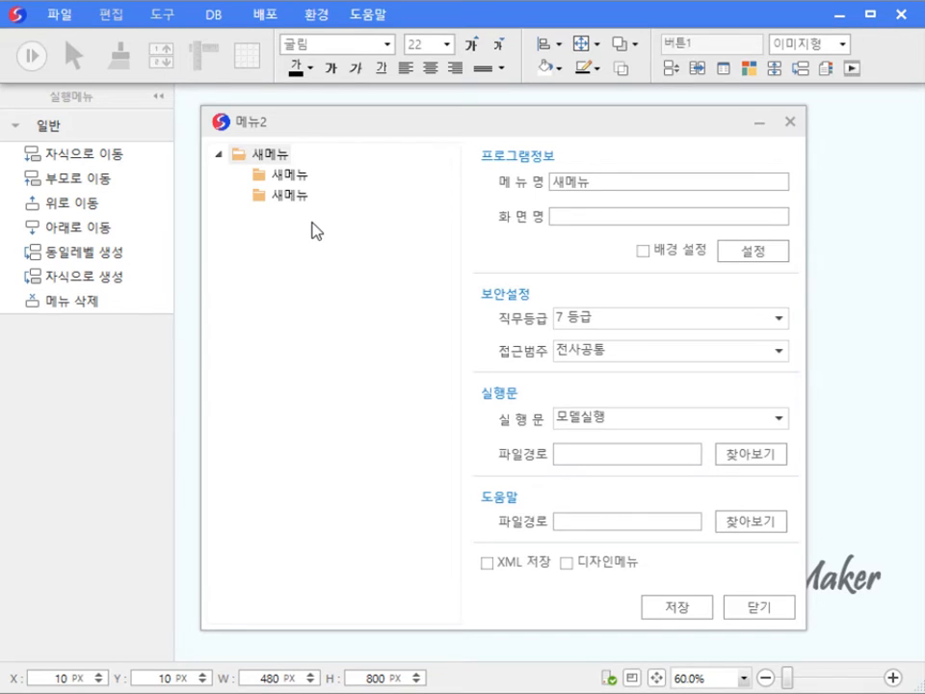
Reorder the two child menus by moving the selected one upward and downward within its level
left_click(288, 176)
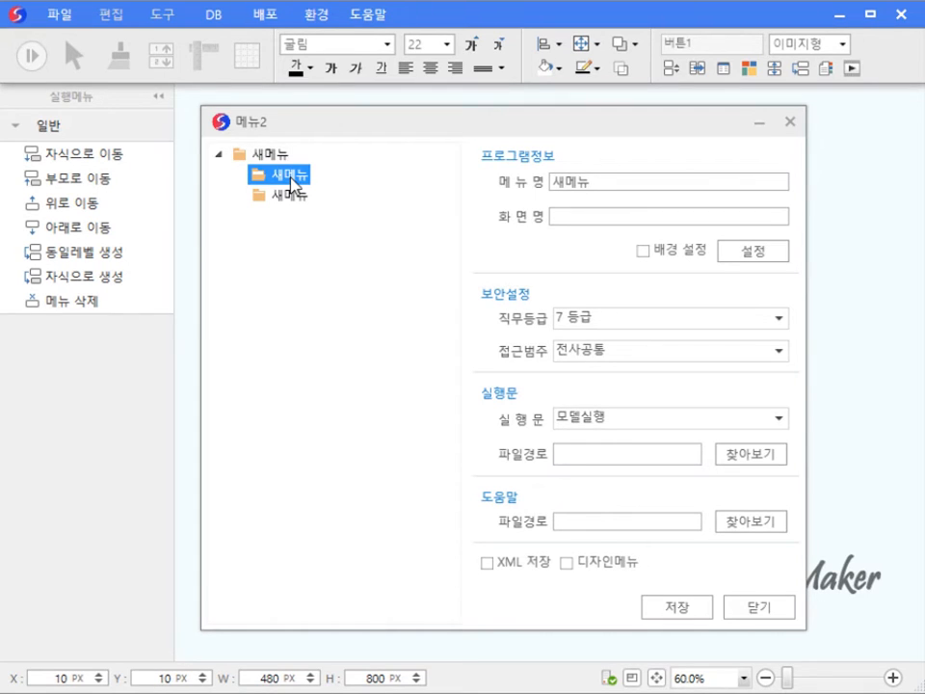
left_click(136, 205)
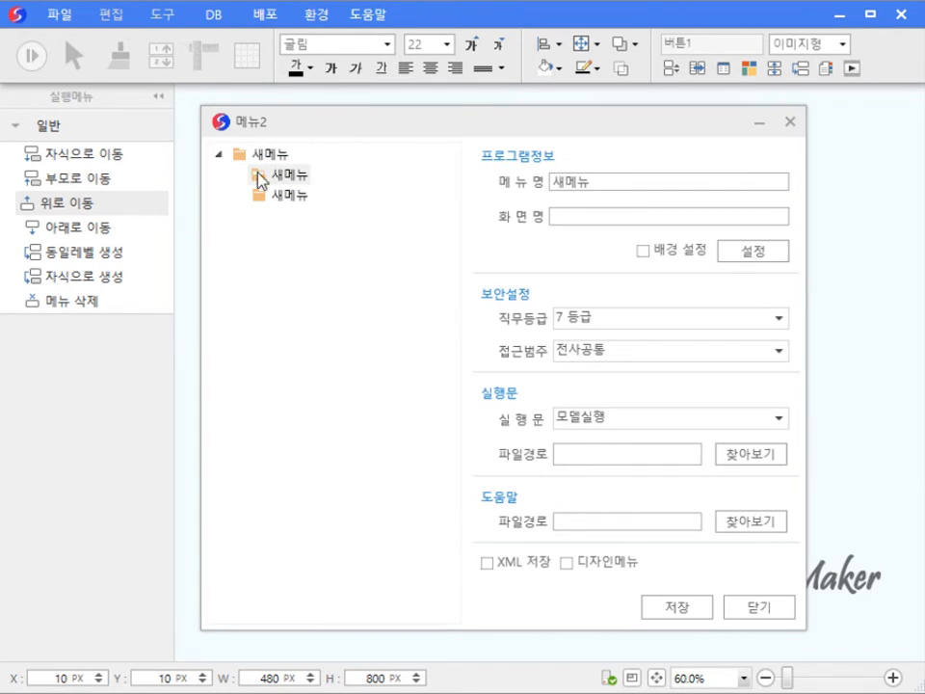
left_click(258, 179)
left_click(137, 206)
left_click(258, 173)
left_click(256, 195)
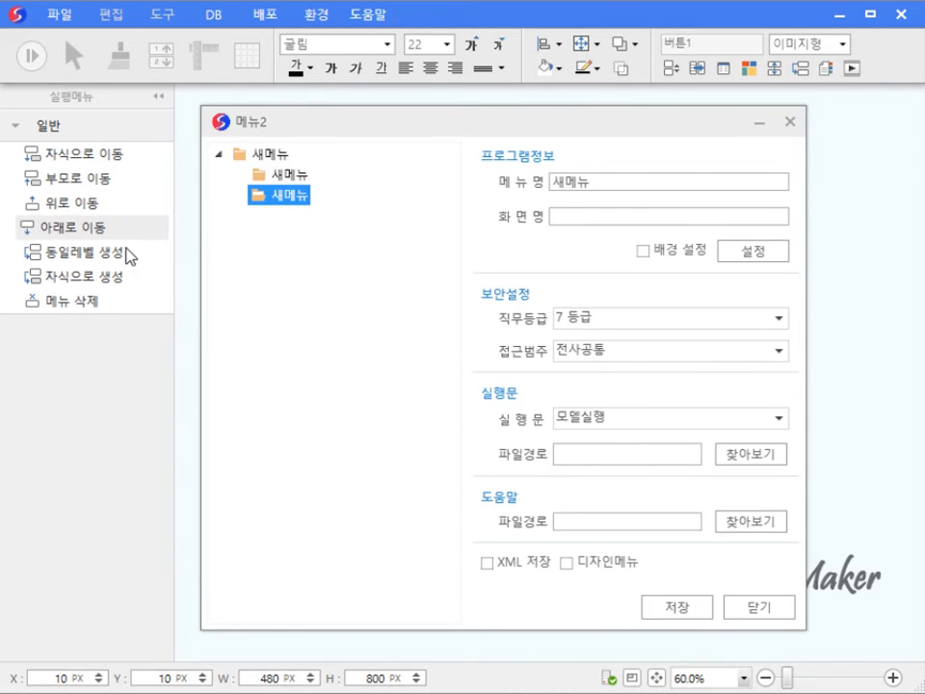
left_click(119, 206)
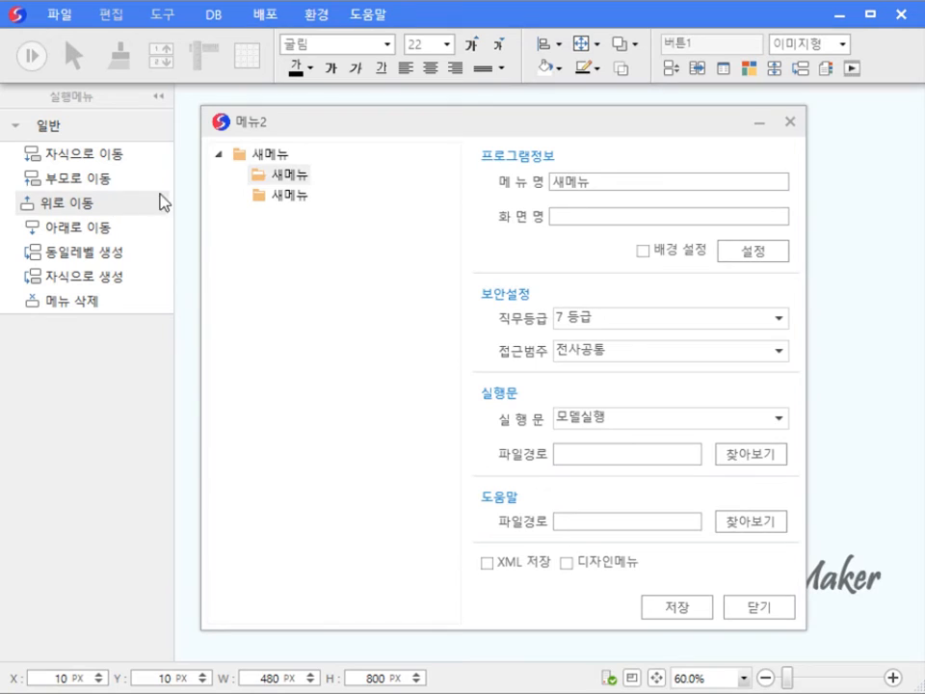
Move the first child menu out to its parent's level and return it to child level
left_click(284, 179)
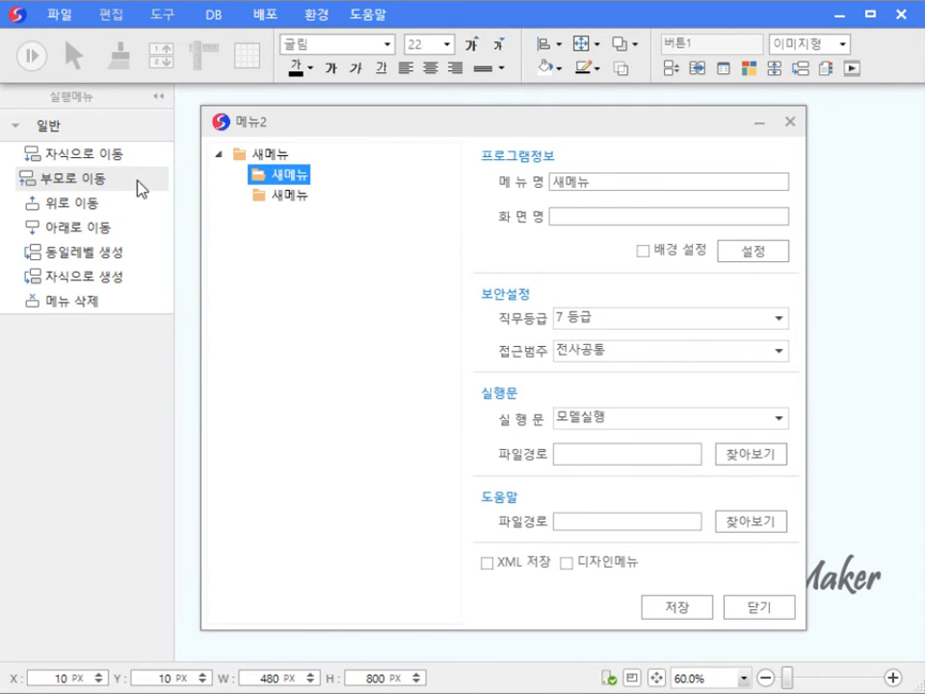
left_click(138, 186)
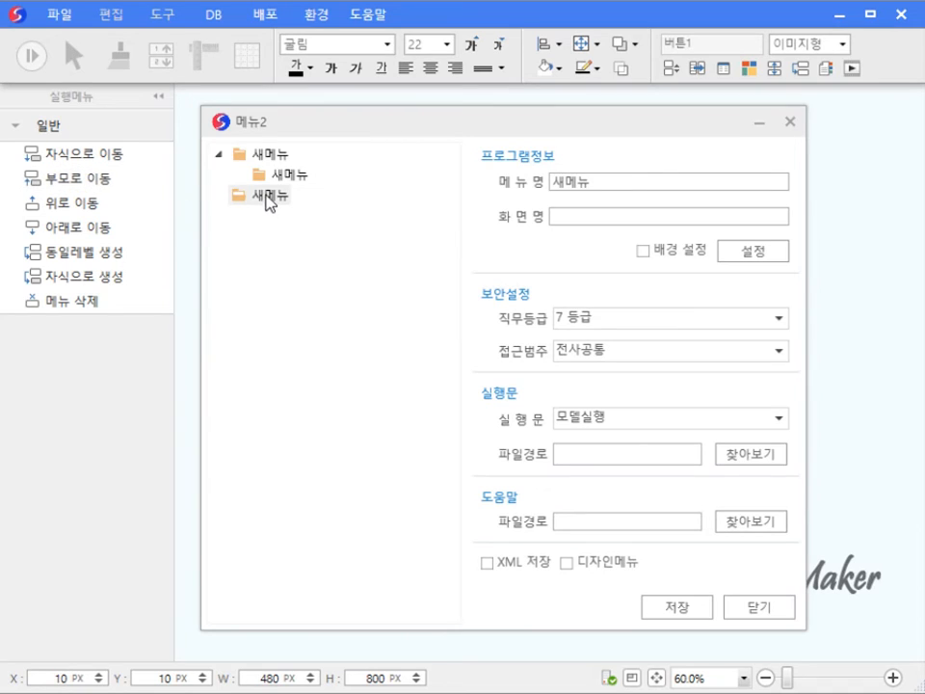
left_click(268, 197)
left_click(136, 156)
Rename the top-level menu 회원정보
left_click(259, 155)
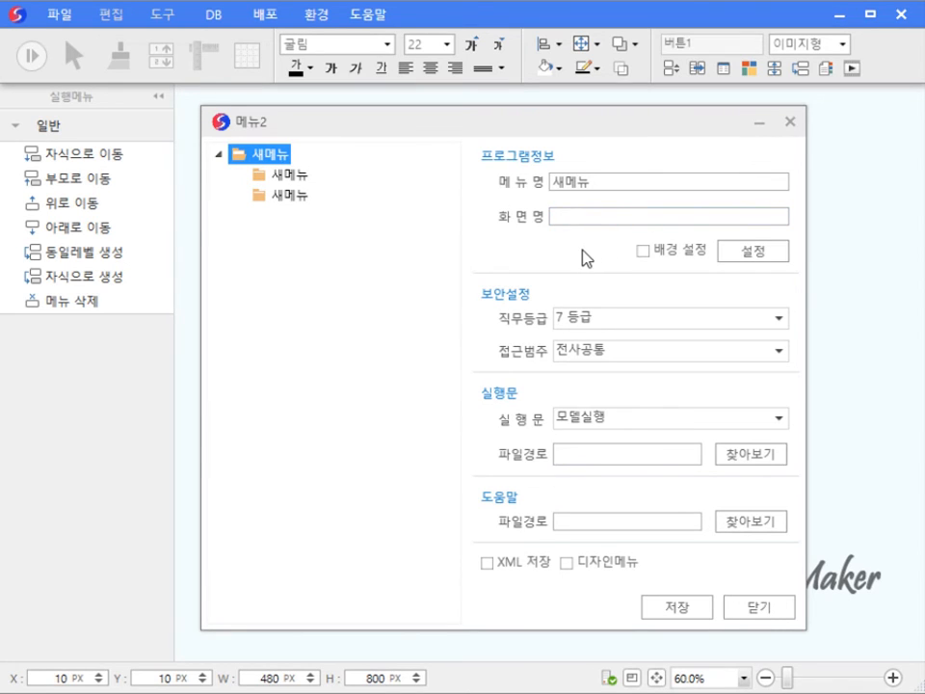
left_click_drag(601, 184, 543, 182)
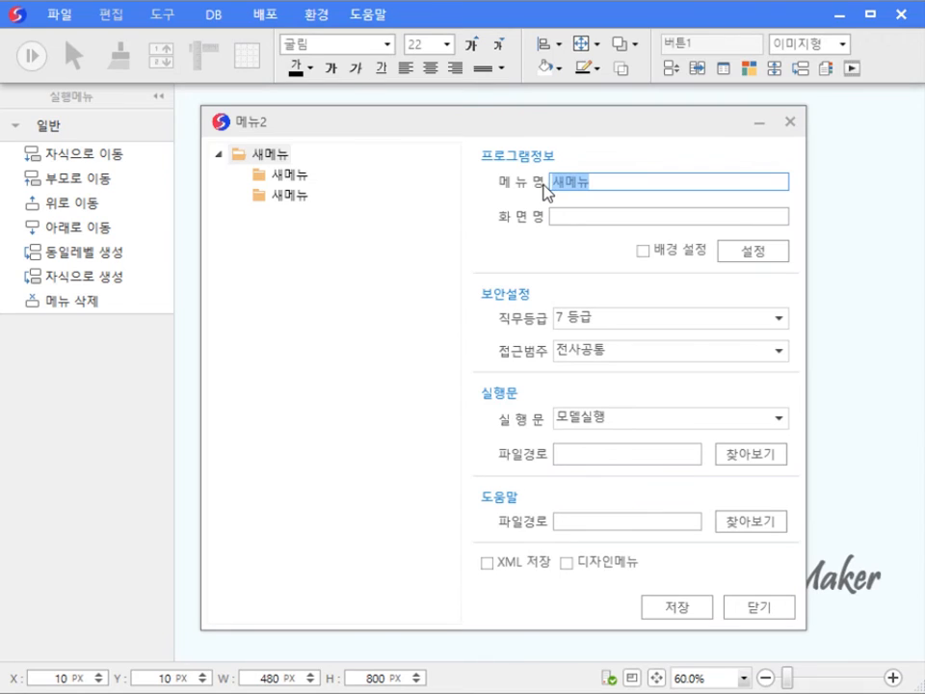
type("회원정보")
Rename the first child menu 회원정보관리 and the second child menu 회원정보조회
left_click(290, 175)
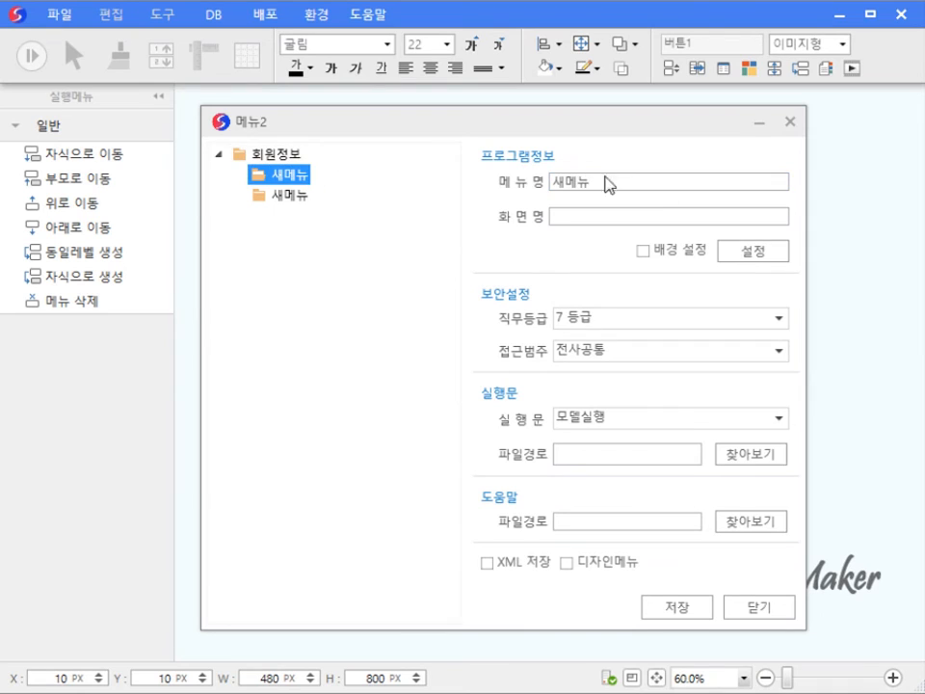
key("Tab")
type("회원정보관리")
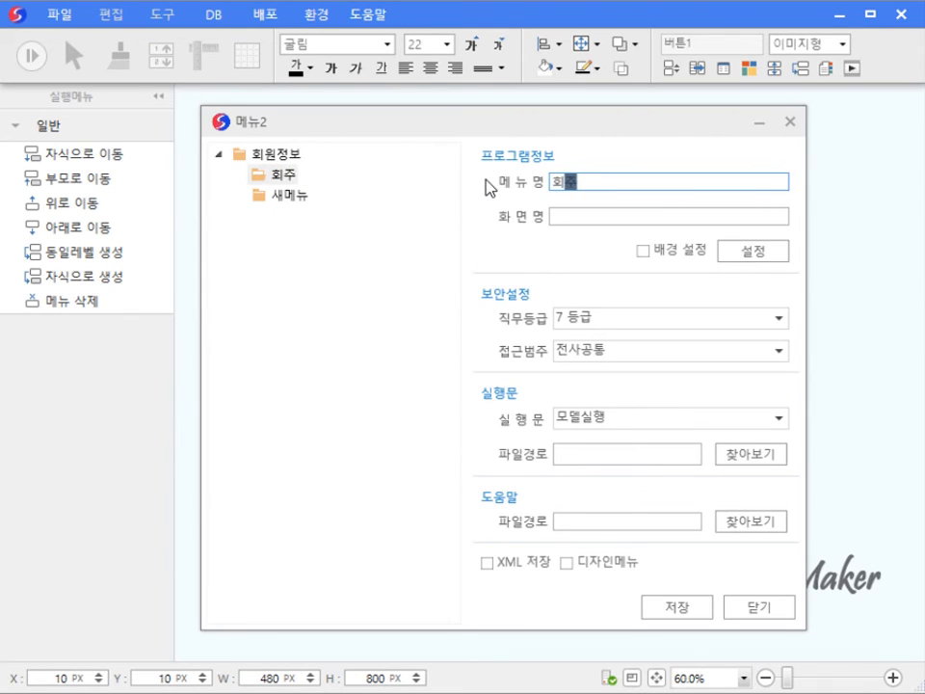
key("Tab")
left_click(289, 196)
key("Tab")
type("회원정보조회")
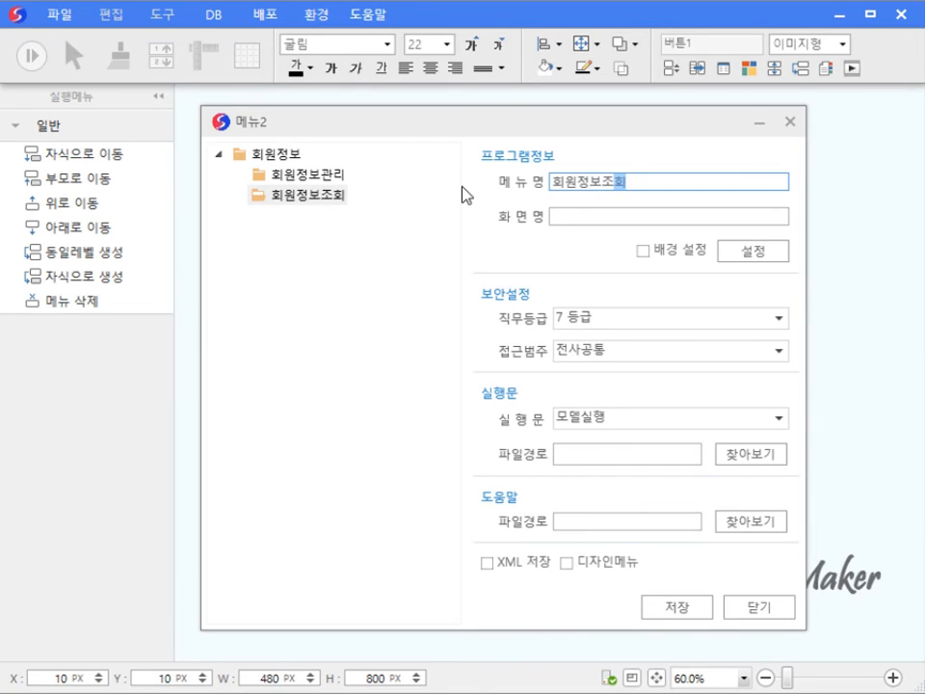
left_click(221, 154)
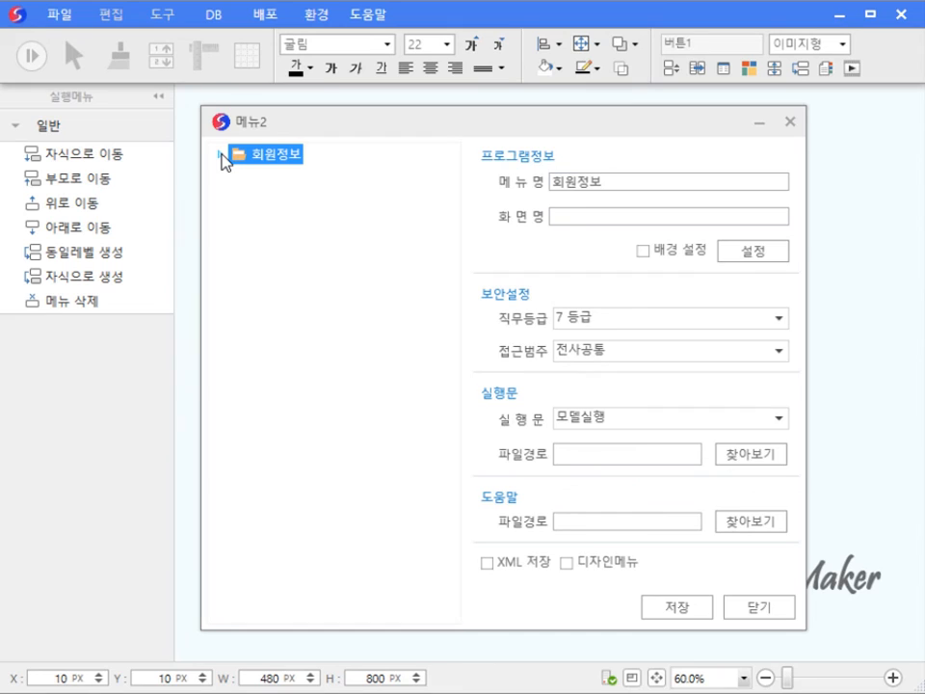
left_click(221, 154)
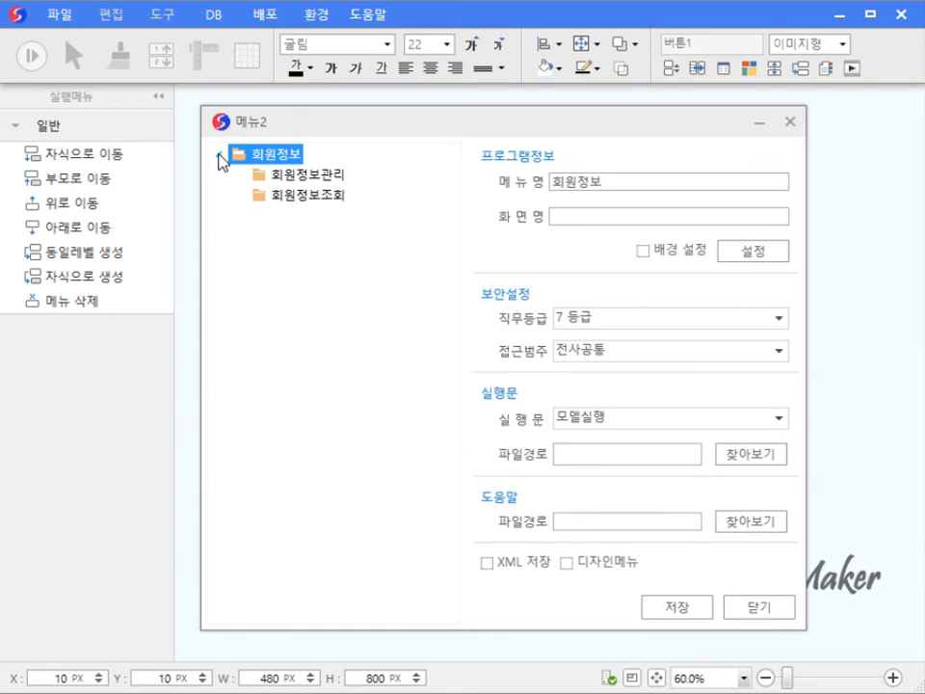
left_click(253, 175)
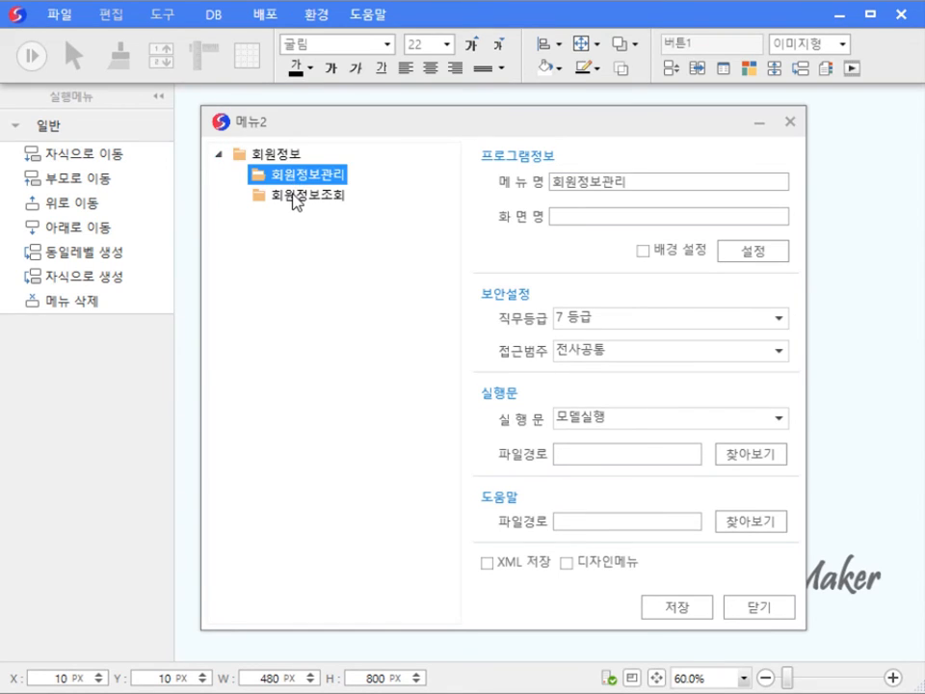
left_click(293, 196)
Link the 회원정보관리 menu to the model file 회원정보관리.QPM, keeping 모델실행 as its execution type
left_click(291, 176)
left_click(779, 419)
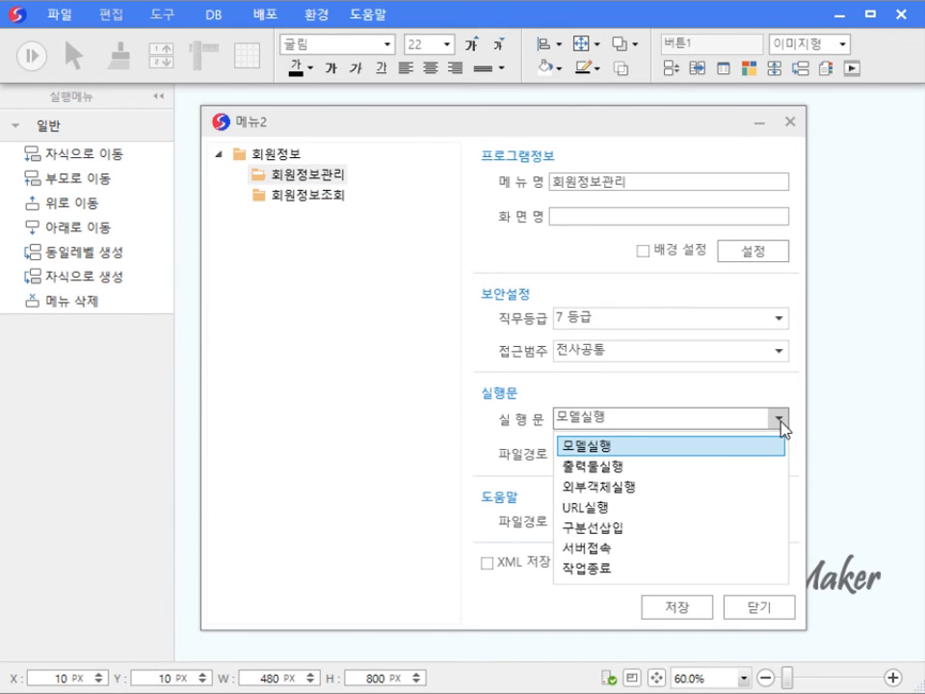
left_click(782, 421)
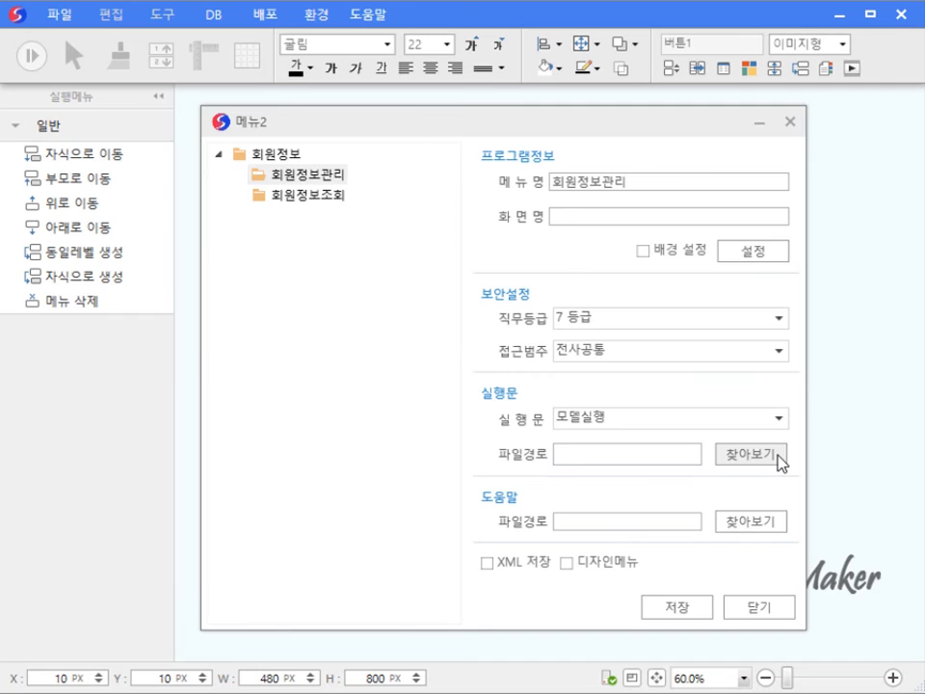
left_click(781, 454)
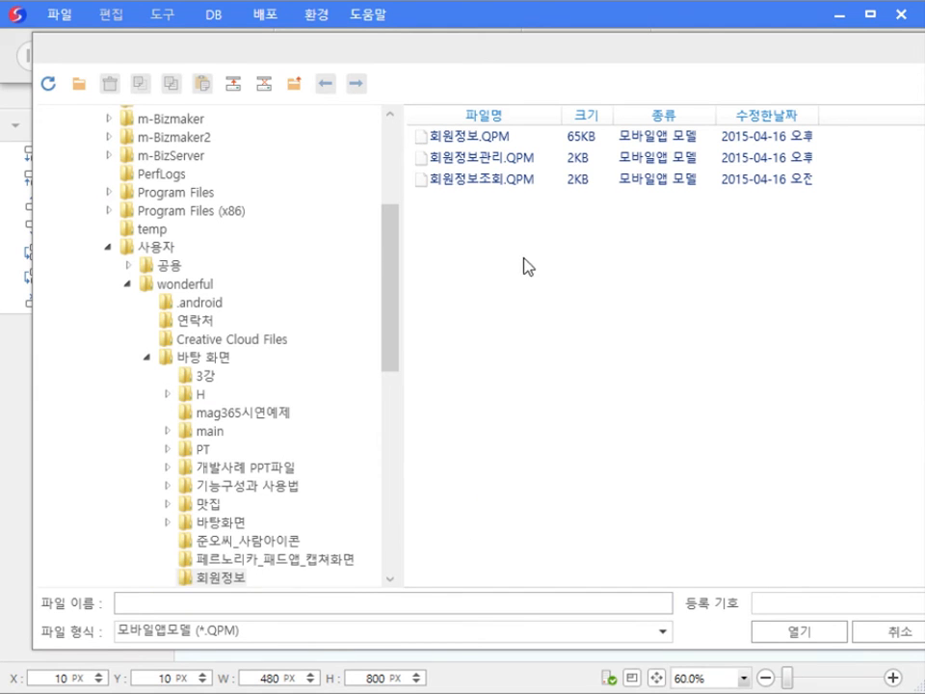
left_click(507, 166)
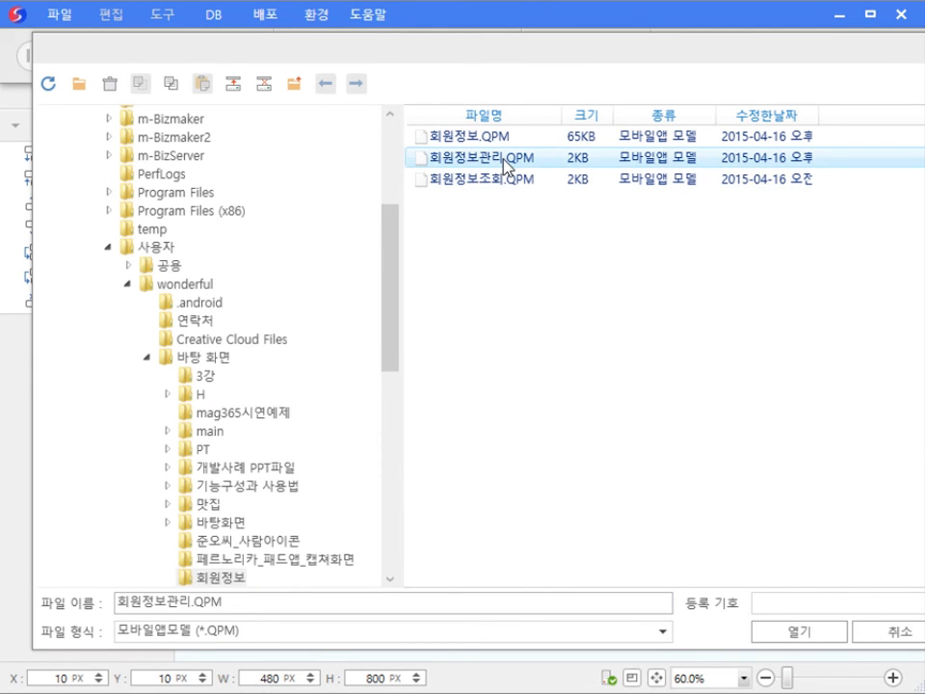
left_click(799, 631)
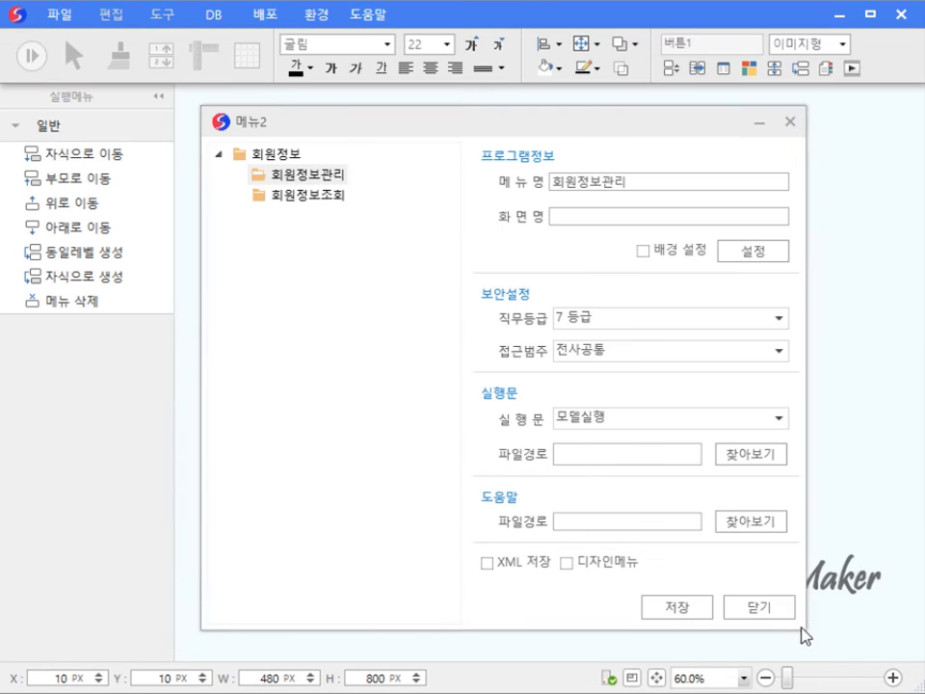
Link the 회원정보조회 menu to the model file 회원정보조회.QPM
left_click(347, 197)
left_click(752, 470)
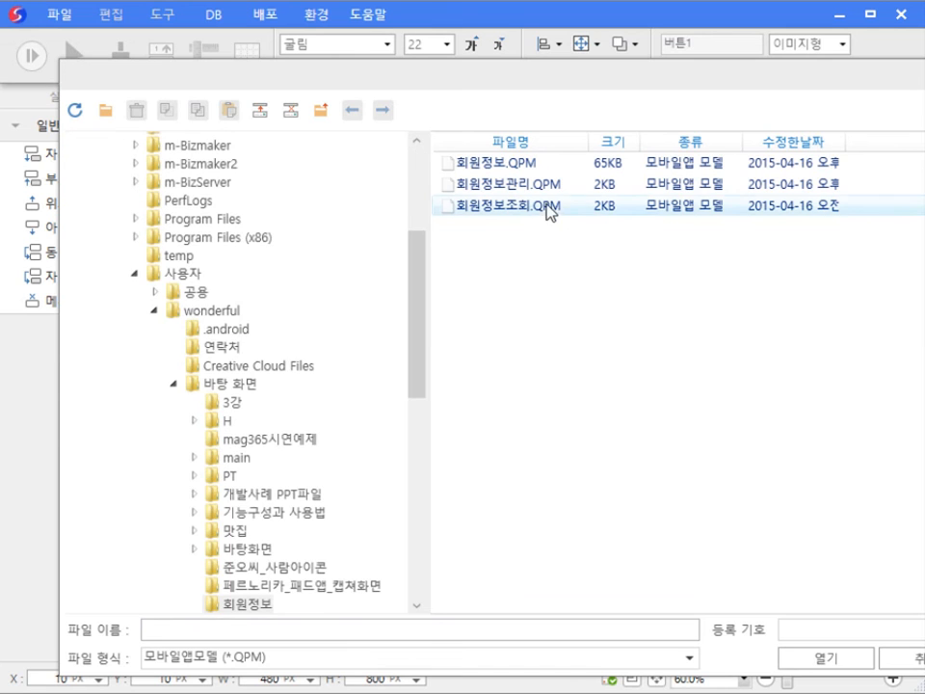
left_click(550, 207)
left_click(829, 660)
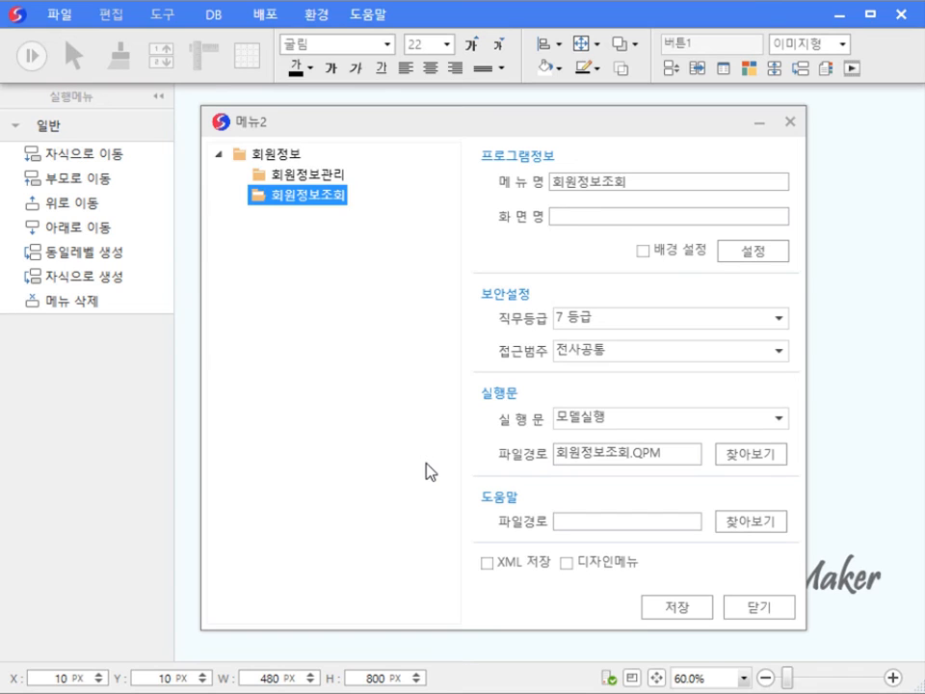
Enable the XML 저장 option and save the menu model as 회원정보_1 in the 회원정보 folder
left_click(487, 563)
left_click(672, 609)
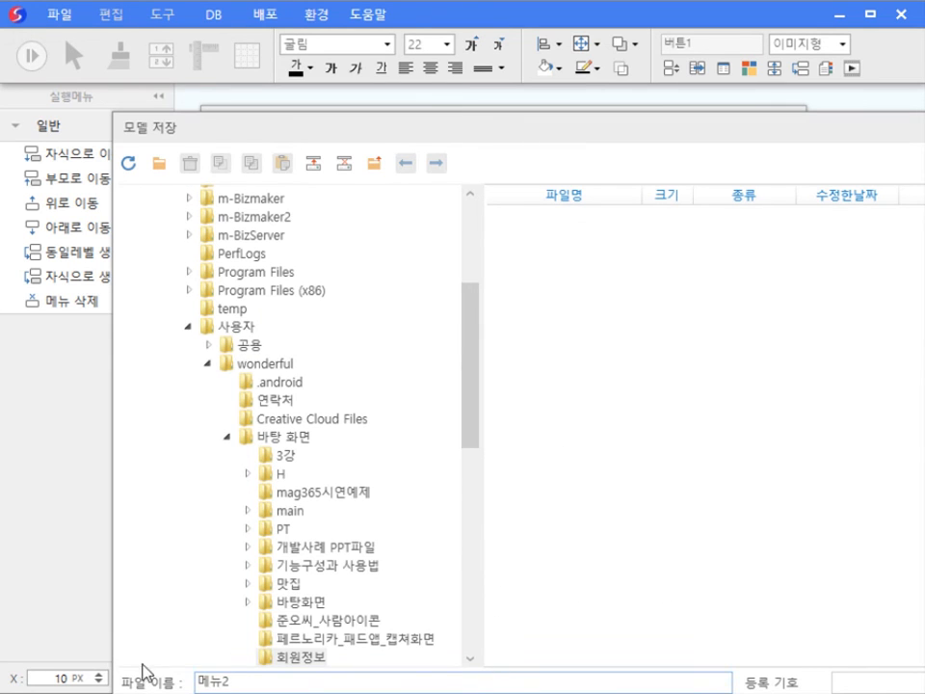
type("회원정")
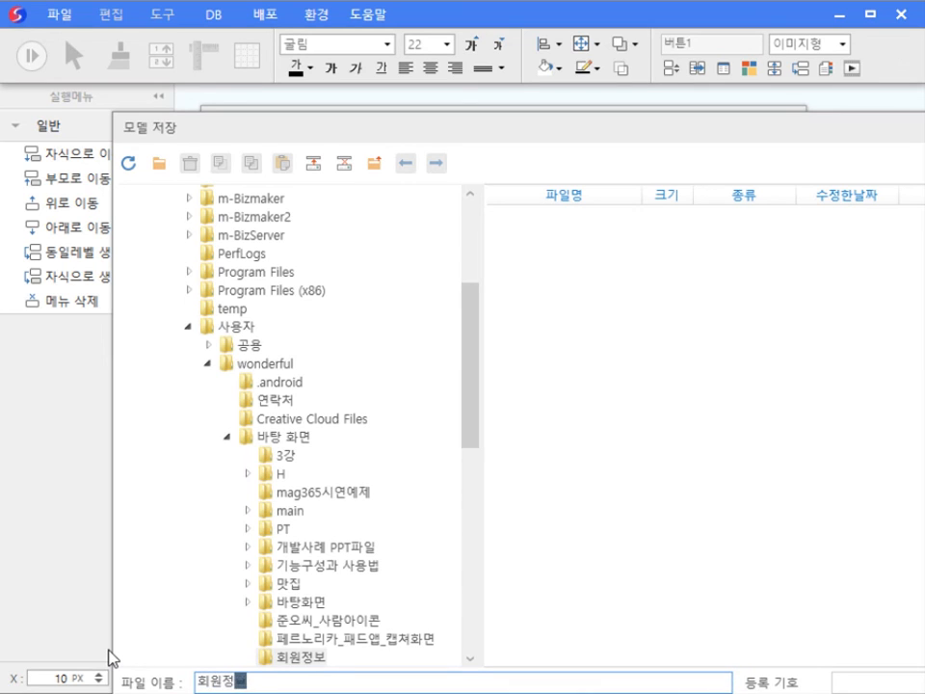
type("보_1")
key("Return")
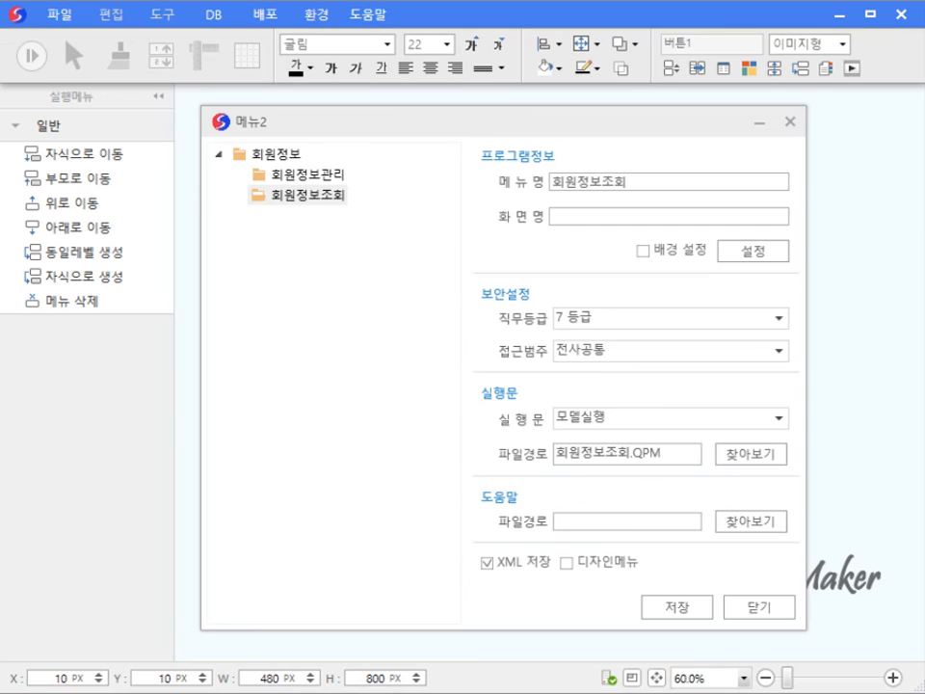